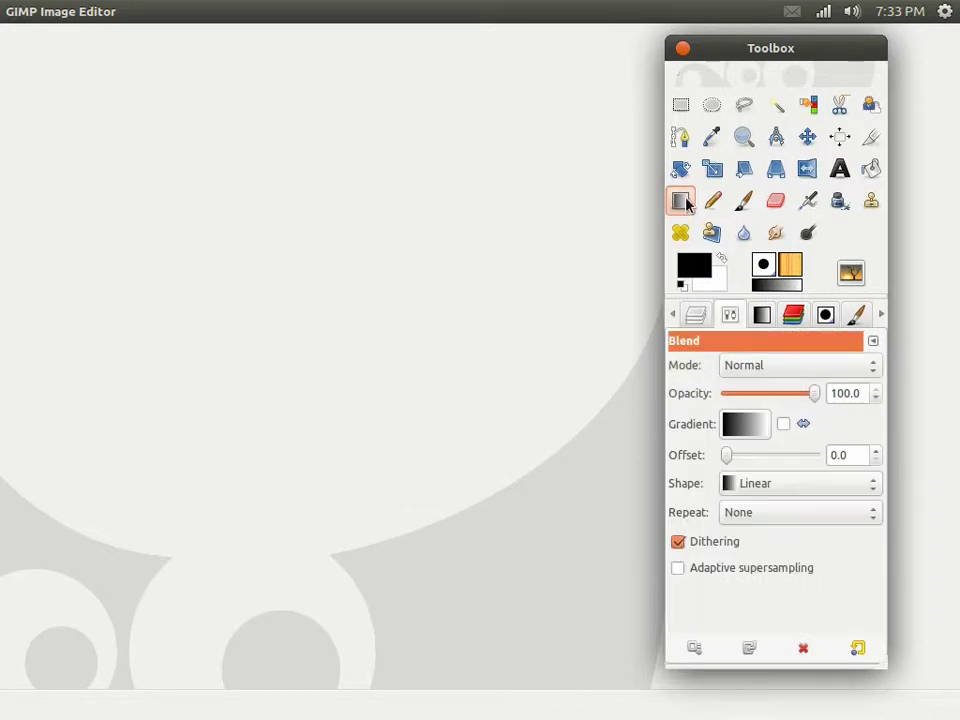
Browse the available gradients and create a new gradient
click(752, 318)
scroll(725, 505, down, 5)
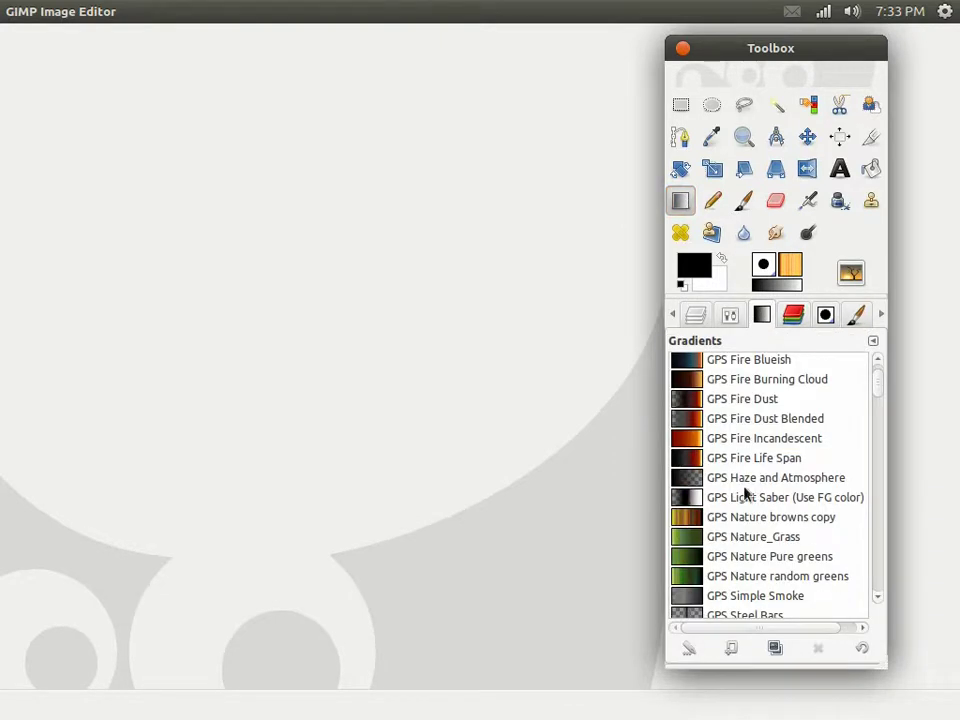
scroll(746, 490, down, 5)
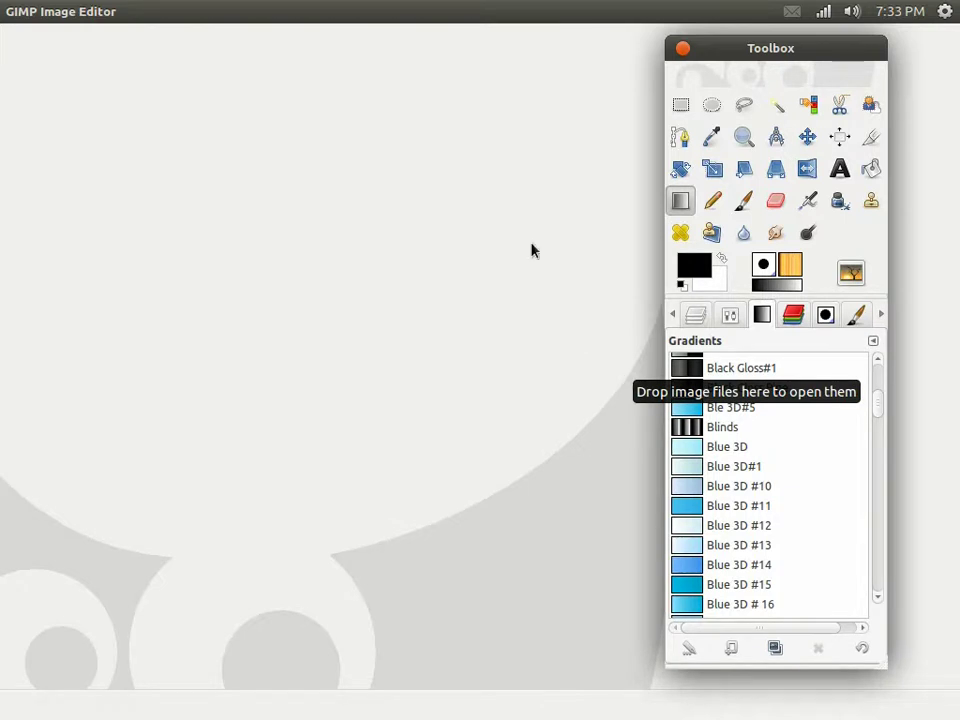
scroll(761, 499, down, 5)
scroll(760, 492, down, 9)
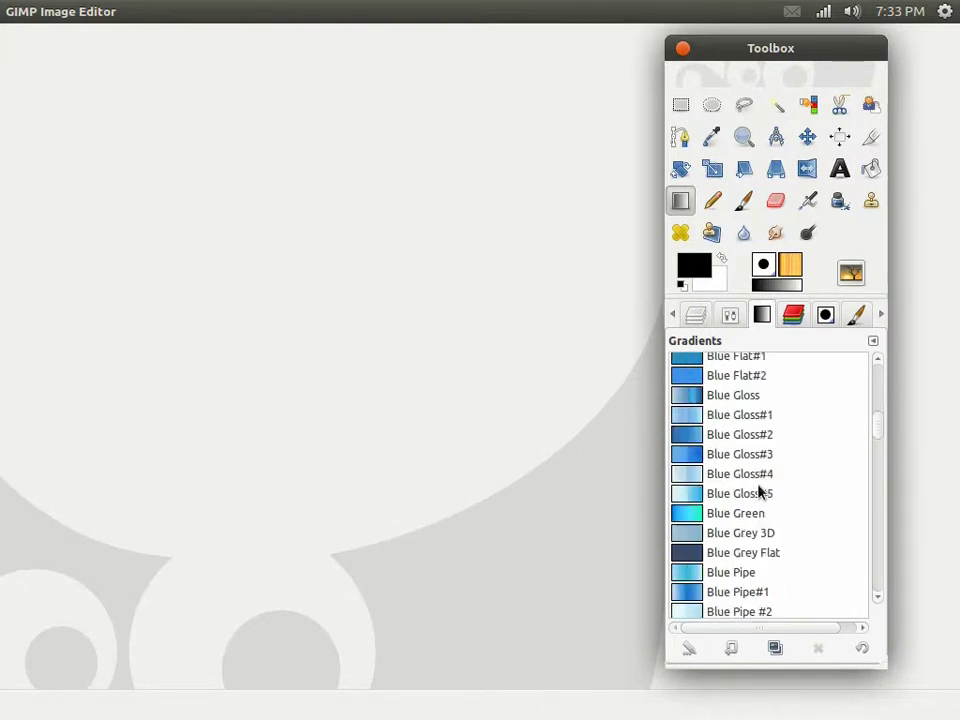
right_click(736, 427)
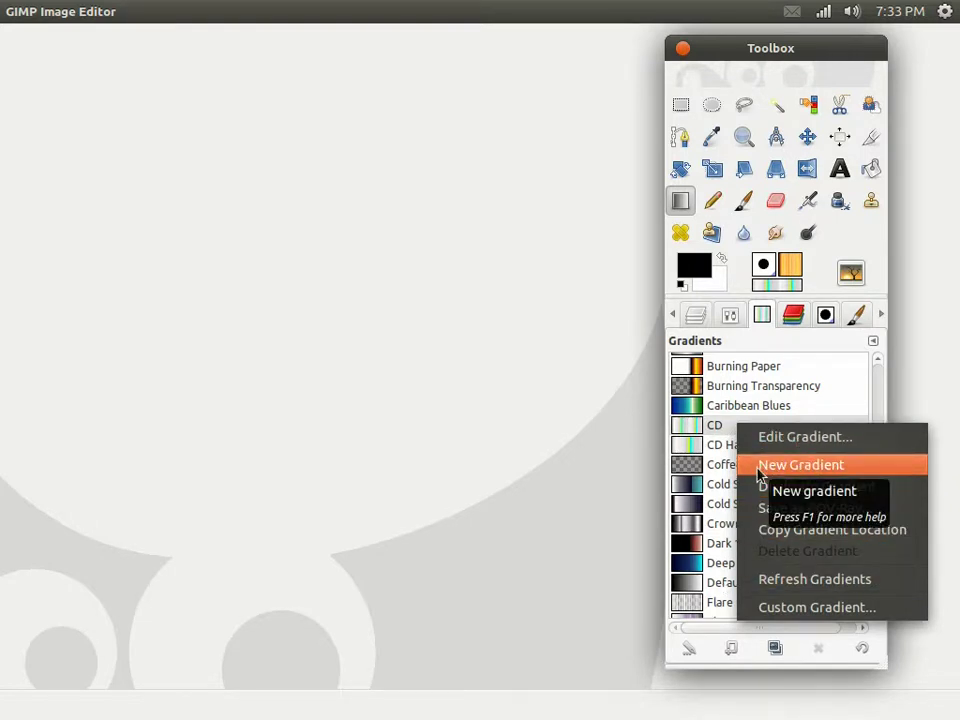
click(801, 468)
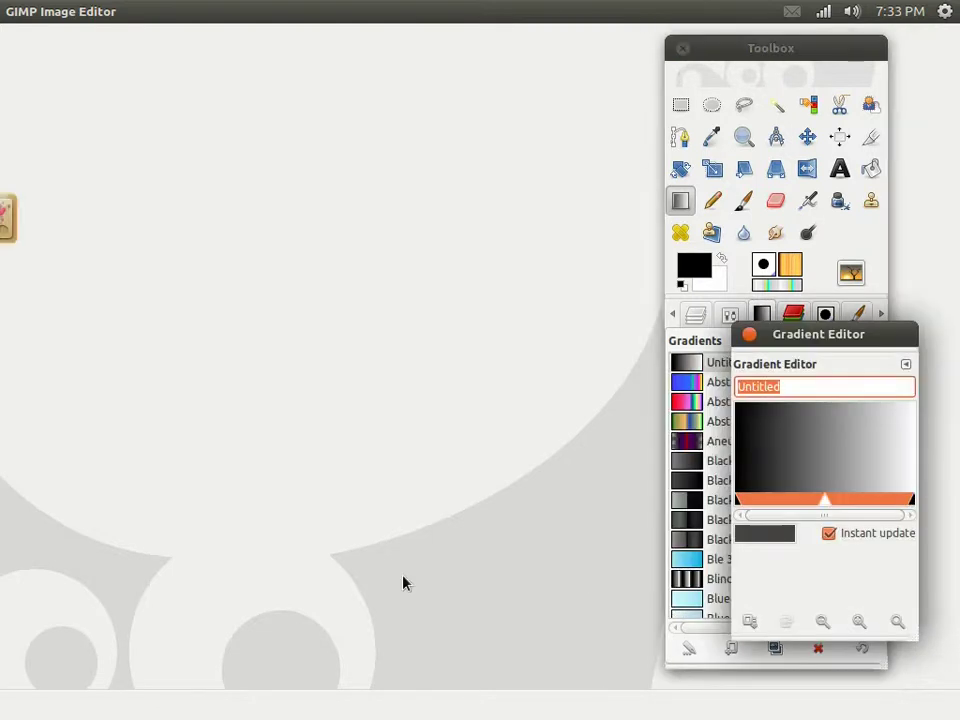
Enlarge the Gradient Editor window beside the toolbox and shift the gradient's midpoint slightly towards the black end
drag(828, 338, 150, 289)
drag(240, 594, 716, 660)
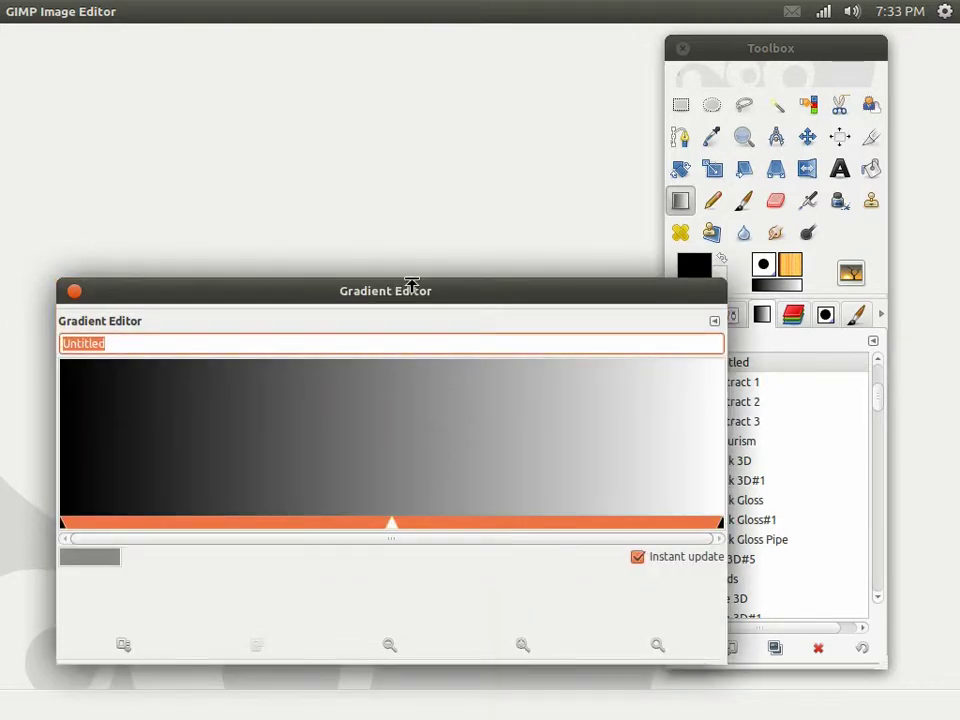
drag(411, 302, 425, 318)
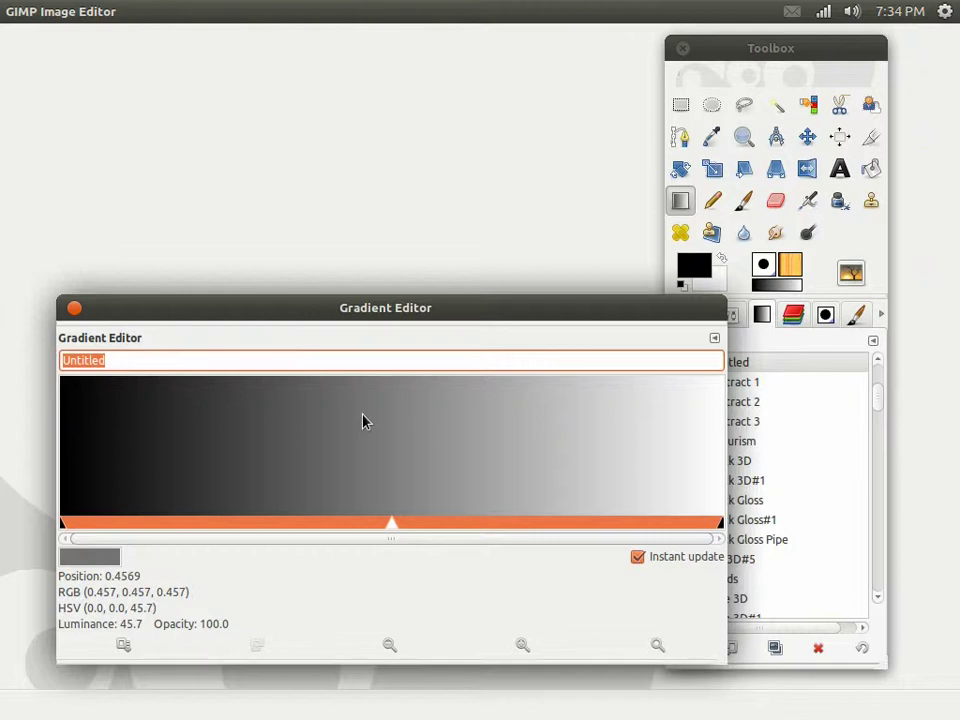
mouse_move(394, 321)
mouse_down()
mouse_move(379, 316)
mouse_move(378, 333)
mouse_up()
mouse_move(375, 541)
mouse_down()
mouse_move(356, 538)
mouse_move(373, 539)
mouse_up()
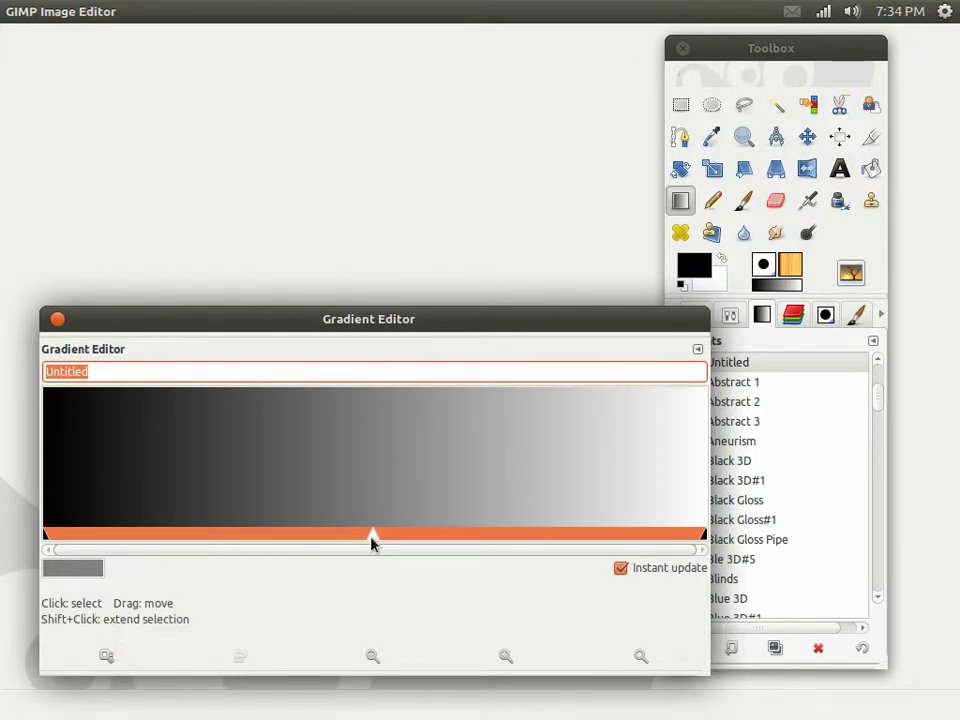
mouse_move(372, 541)
mouse_down()
mouse_move(246, 549)
mouse_move(525, 546)
mouse_move(362, 551)
mouse_up()
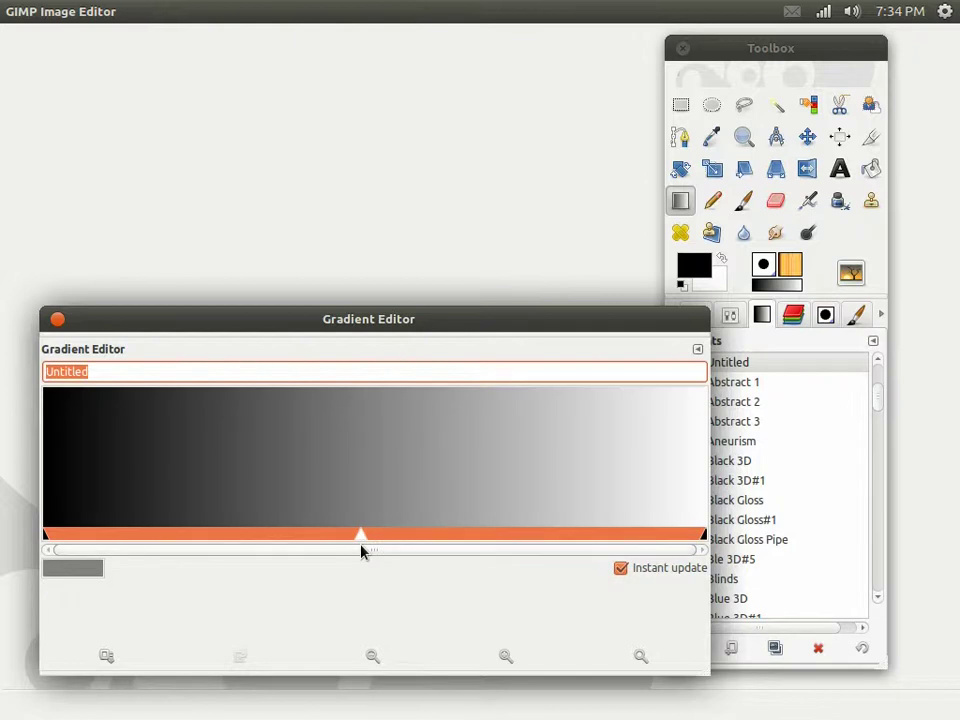
right_click(361, 450)
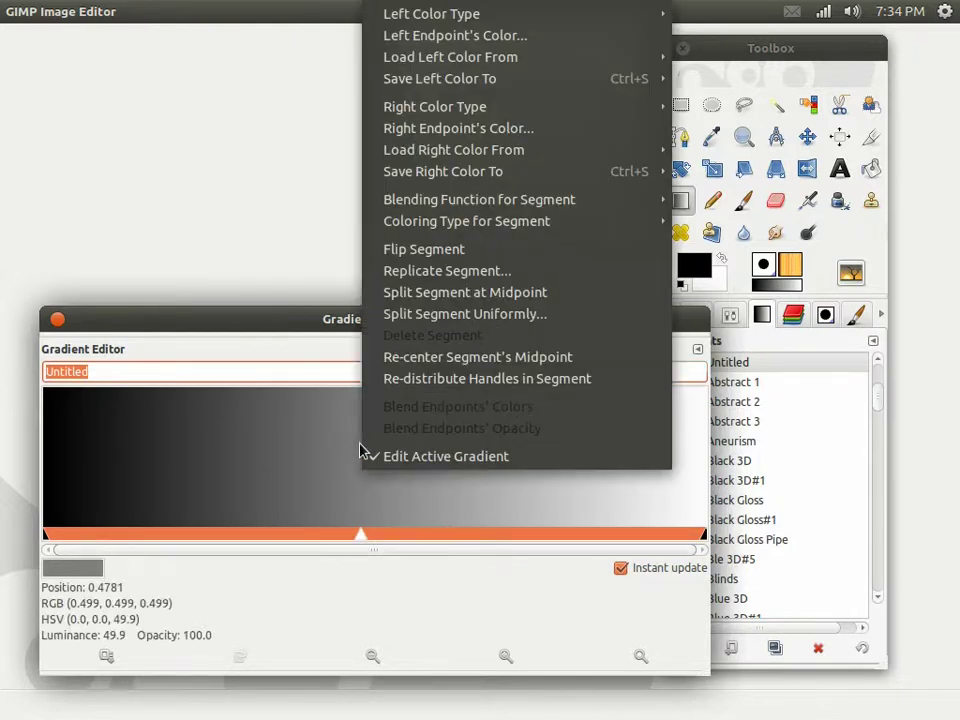
mouse_move(483, 24)
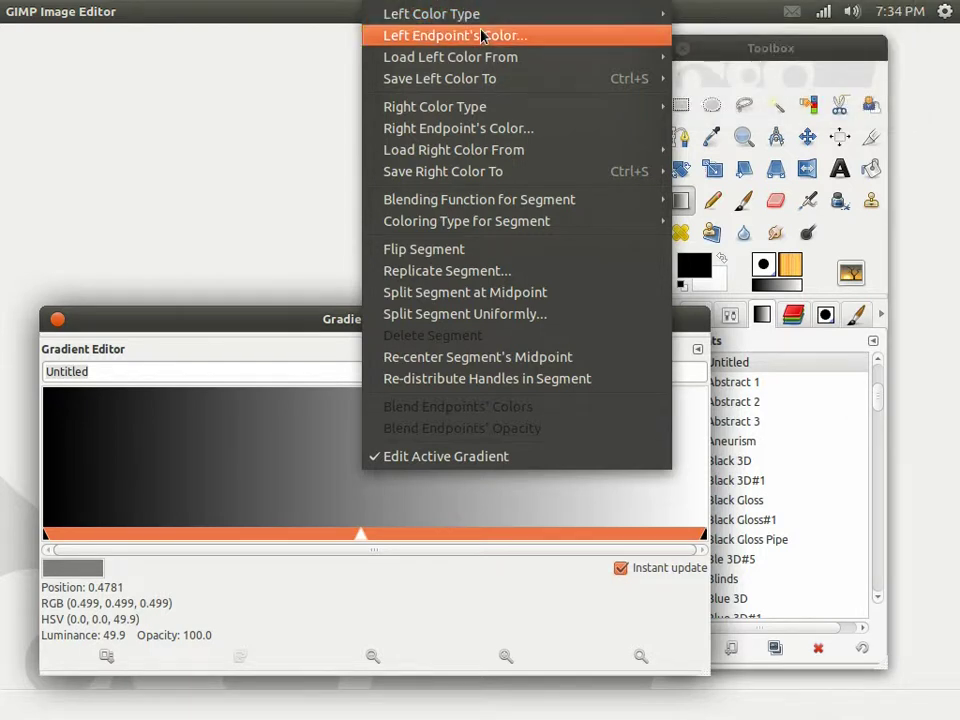
mouse_move(481, 105)
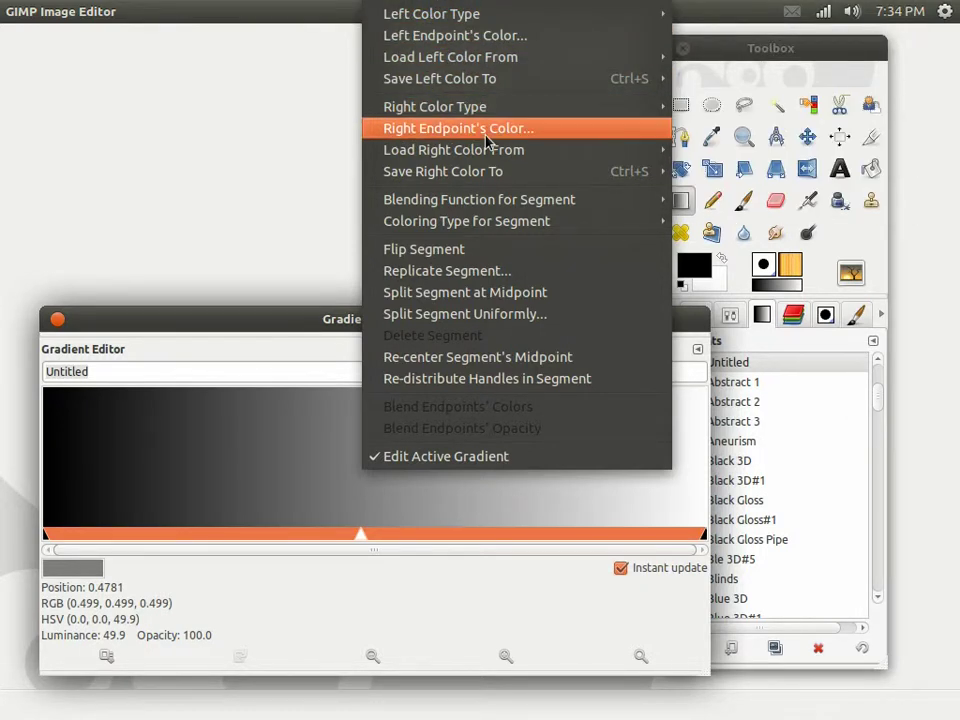
click(300, 205)
click(342, 323)
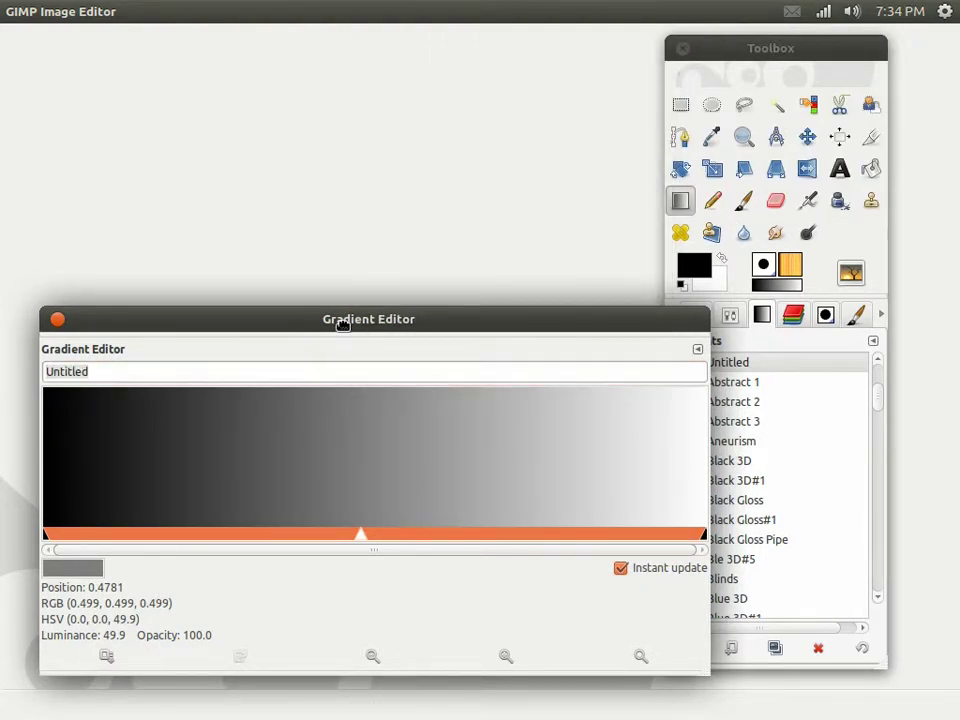
drag(342, 323, 343, 326)
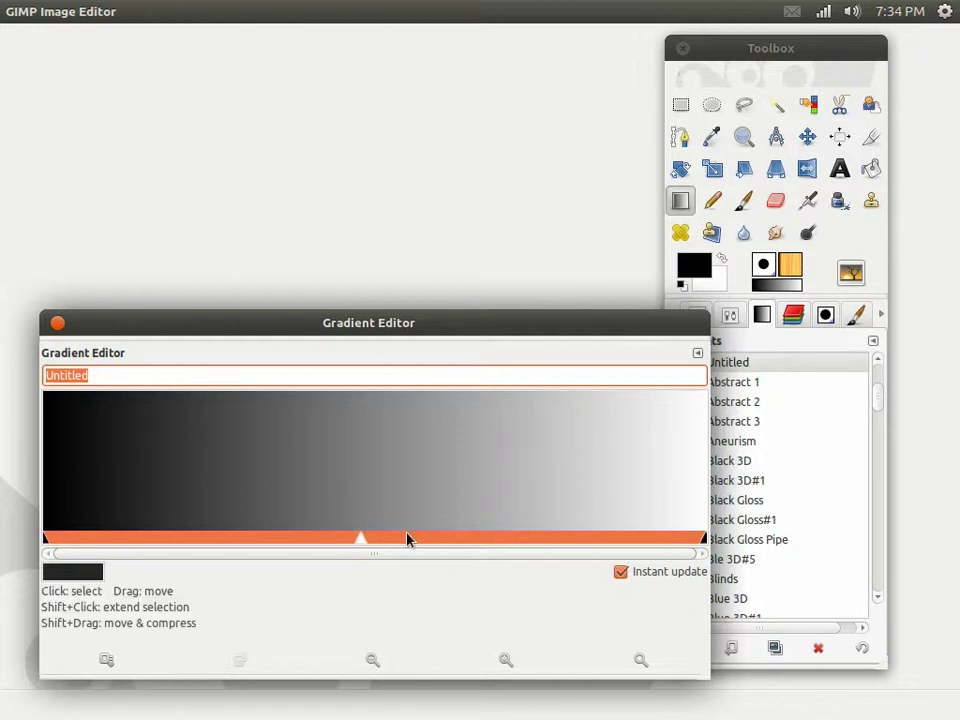
Set the gradient segment's left endpoint color to dark red (a90000) and shift the midpoint slightly towards the red end
right_click(98, 508)
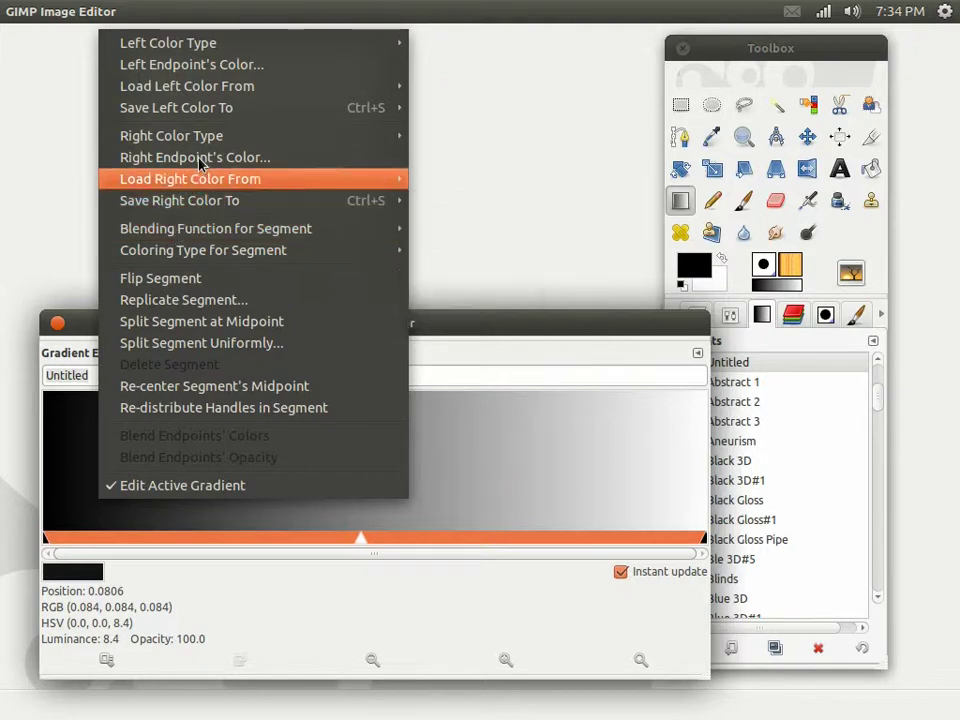
click(190, 72)
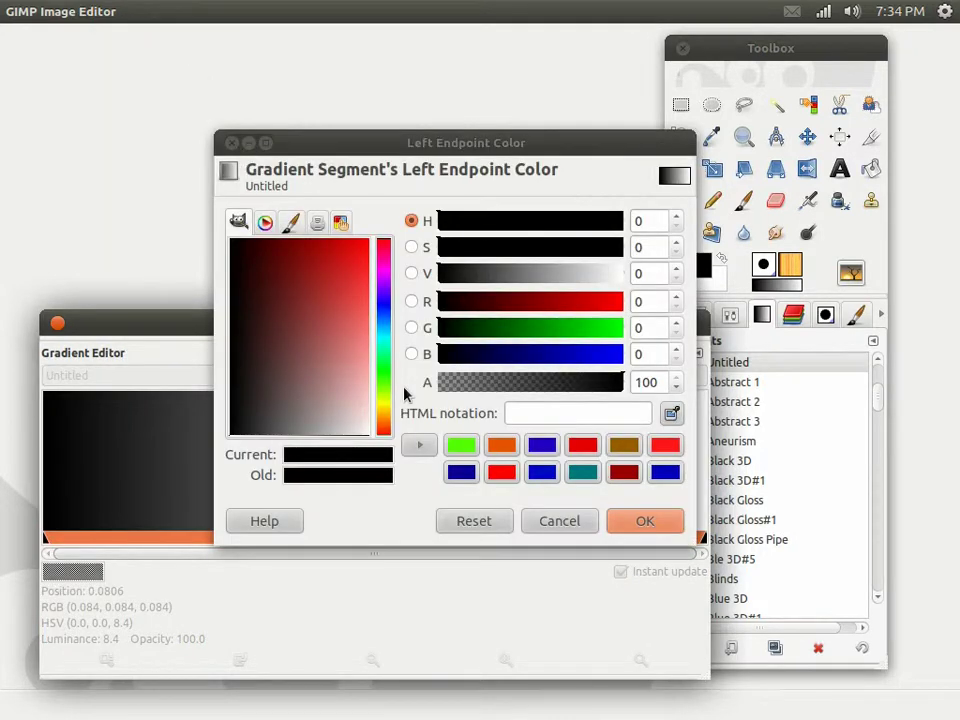
drag(435, 138, 455, 207)
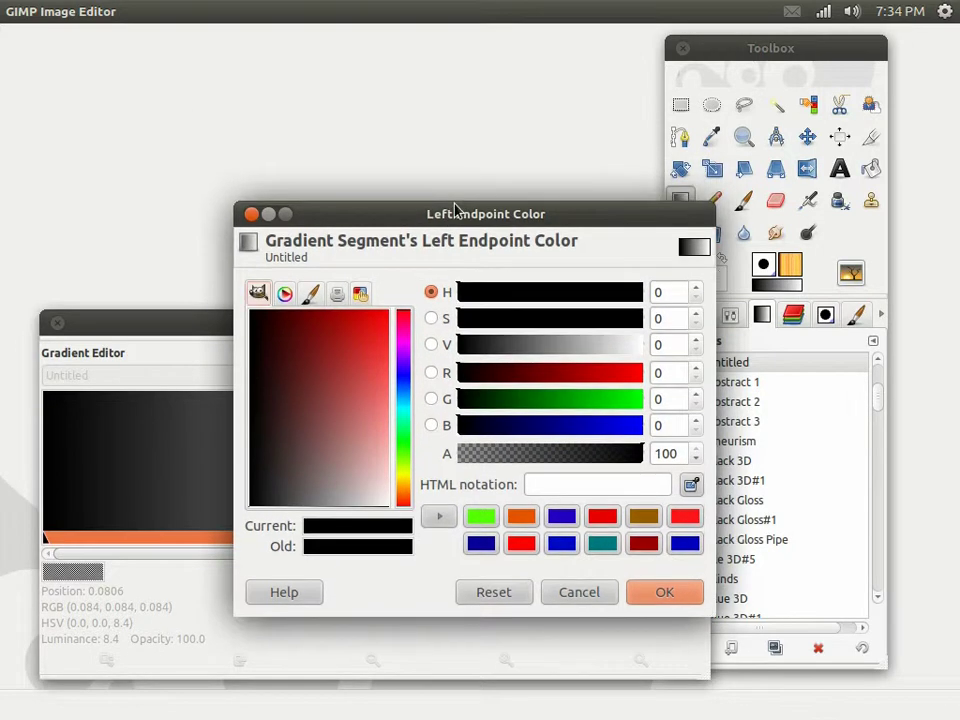
drag(355, 375, 376, 312)
drag(462, 214, 516, 245)
drag(407, 358, 398, 343)
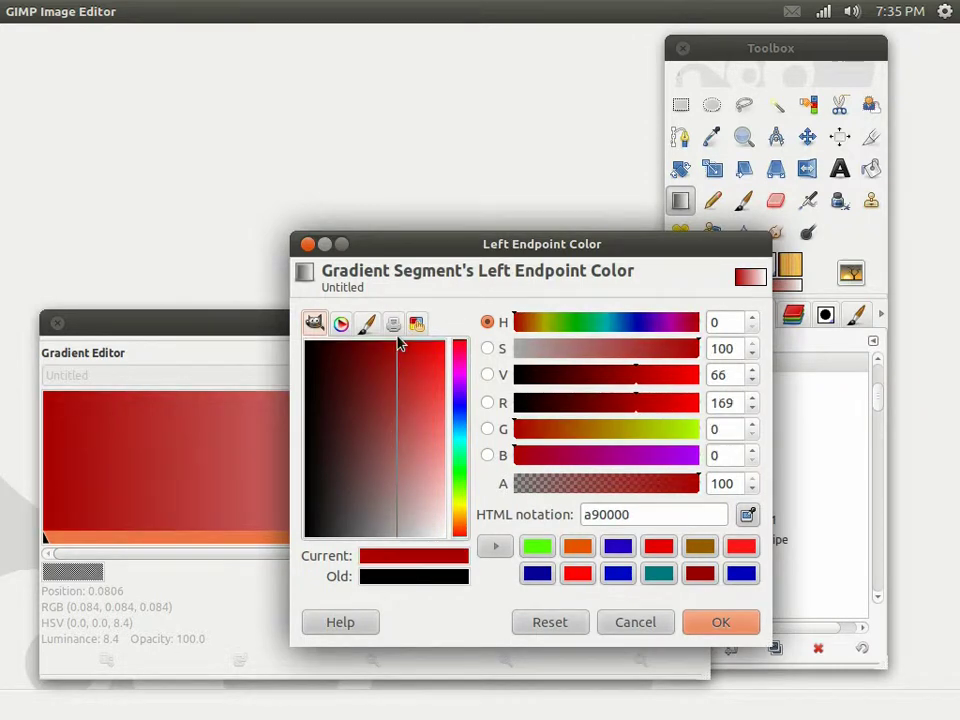
click(721, 621)
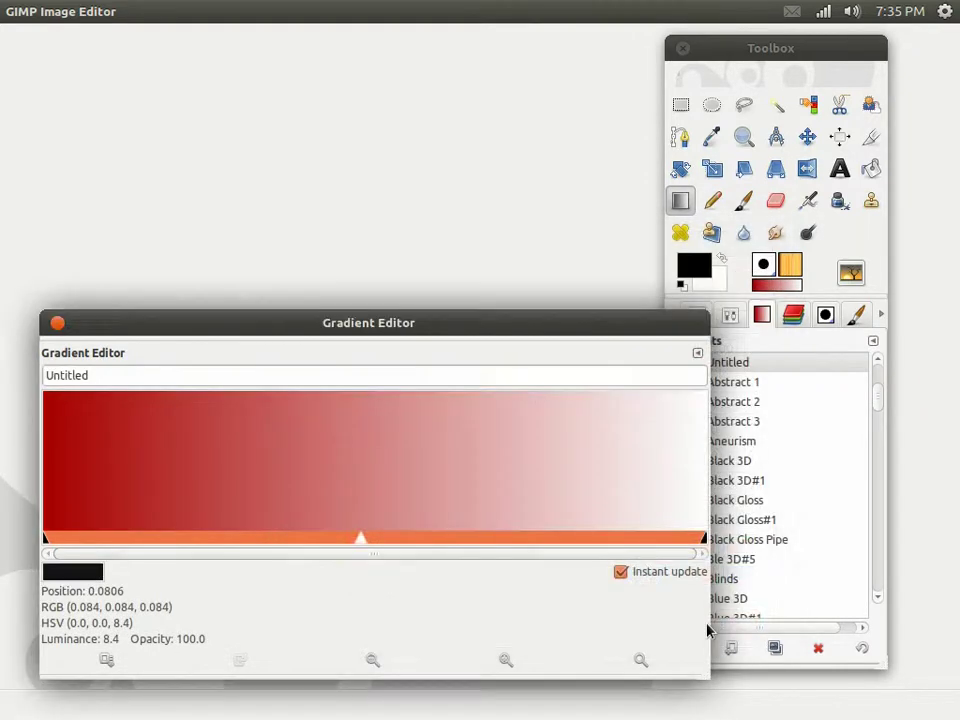
drag(362, 542, 337, 546)
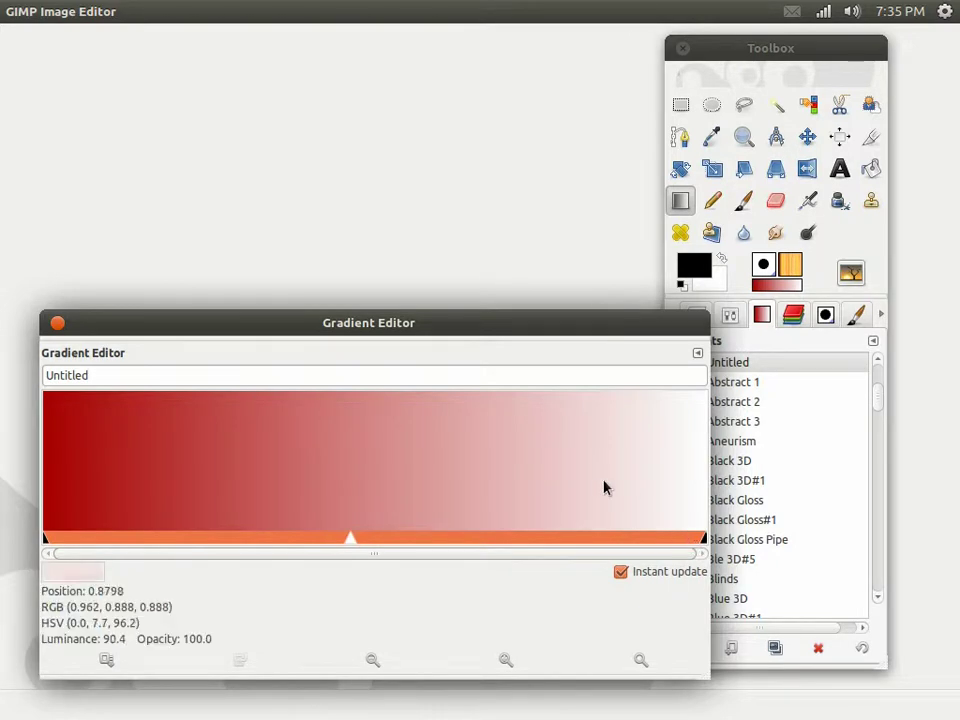
Set the gradient segment's right endpoint color to dark blue (18007e) and shift the midpoint slightly towards the blue end
right_click(541, 500)
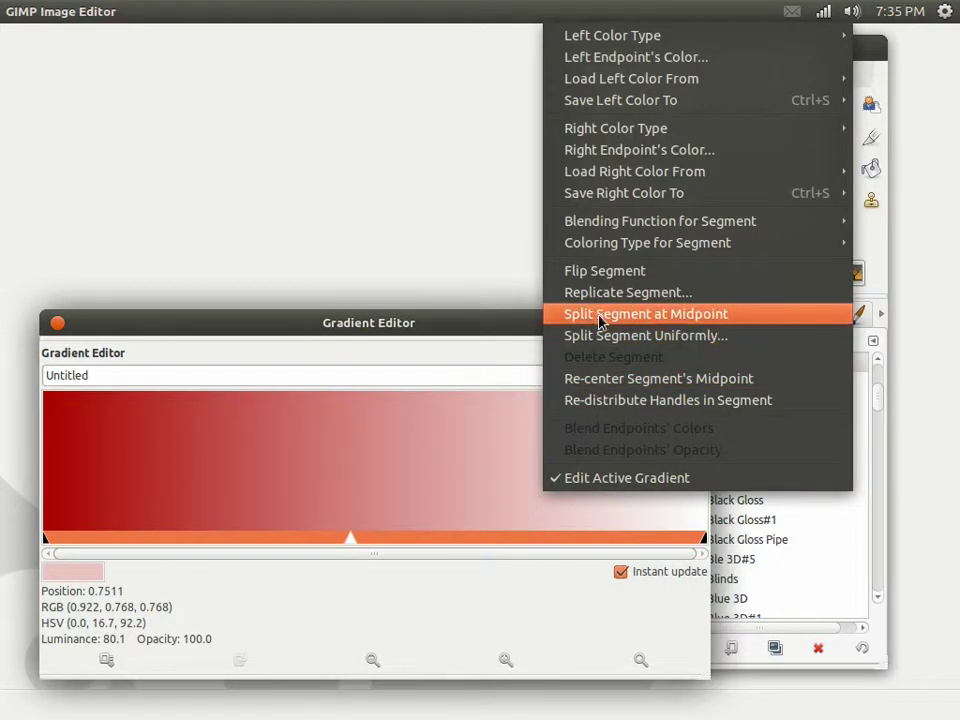
click(625, 152)
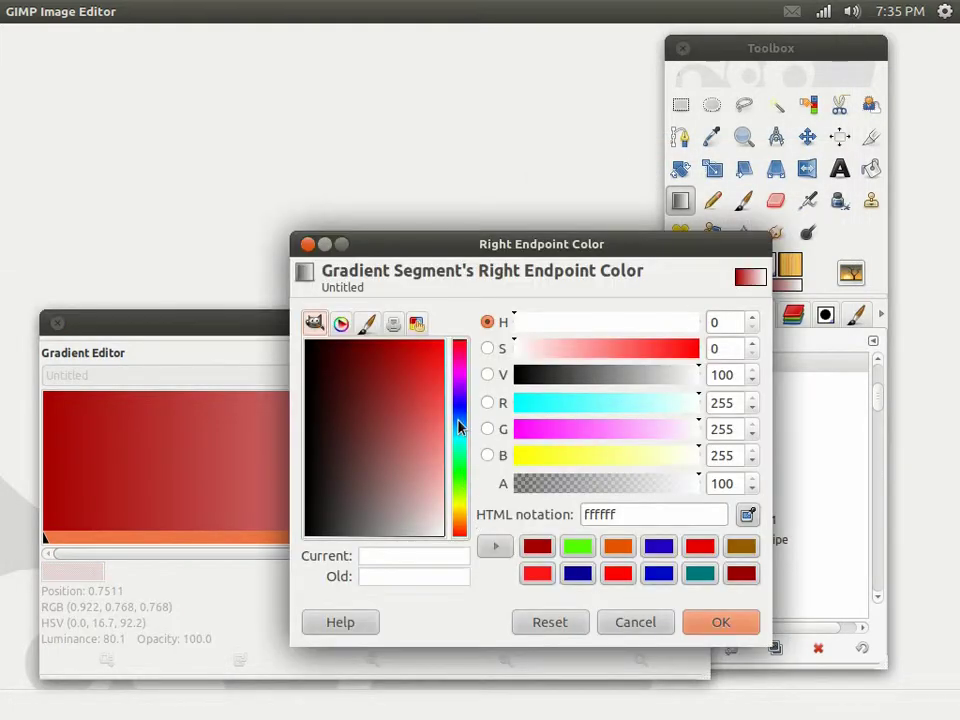
click(459, 426)
drag(409, 371, 370, 322)
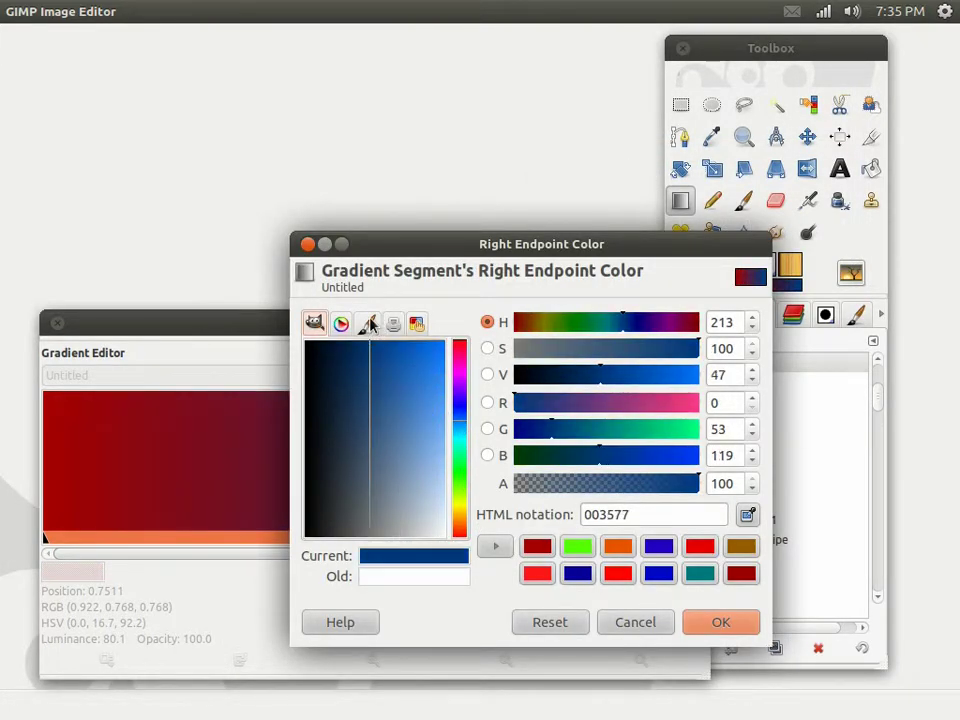
click(459, 403)
click(459, 401)
drag(396, 345, 375, 347)
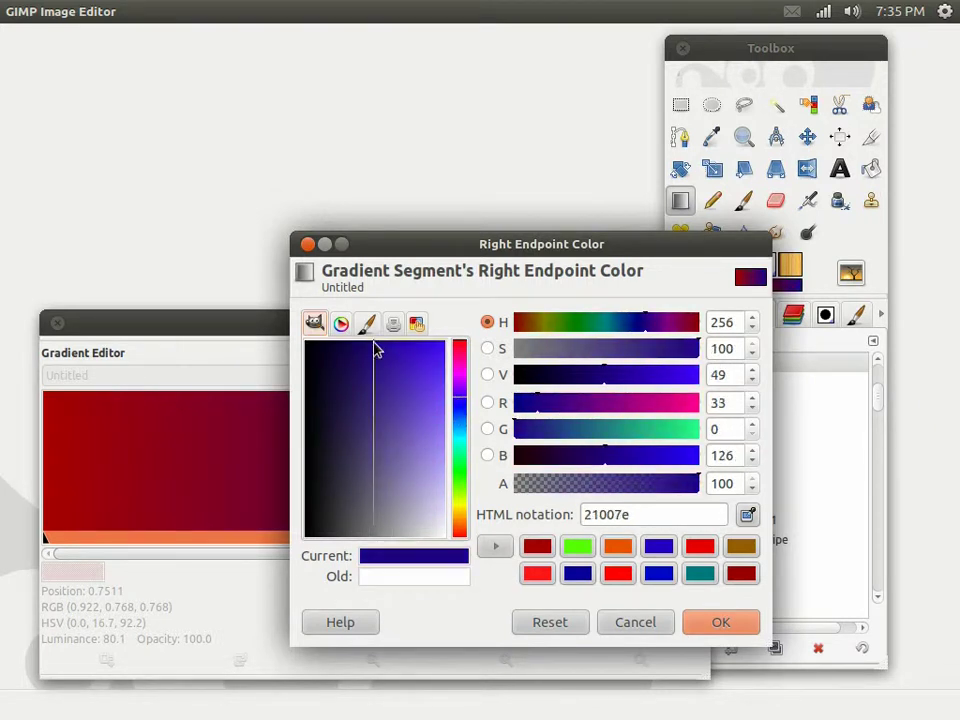
click(459, 404)
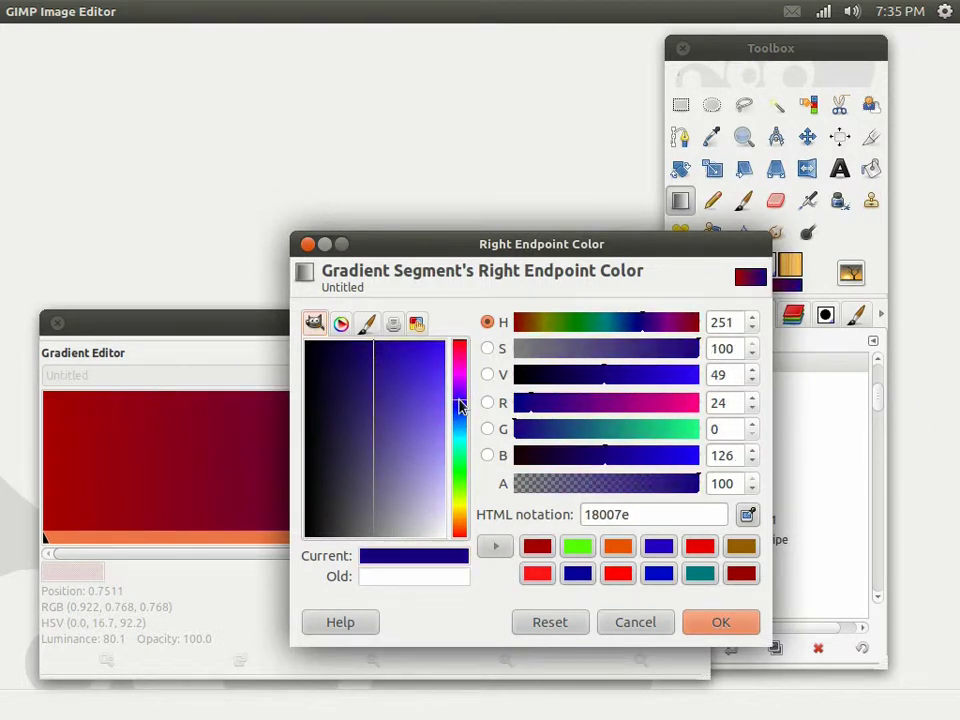
click(700, 627)
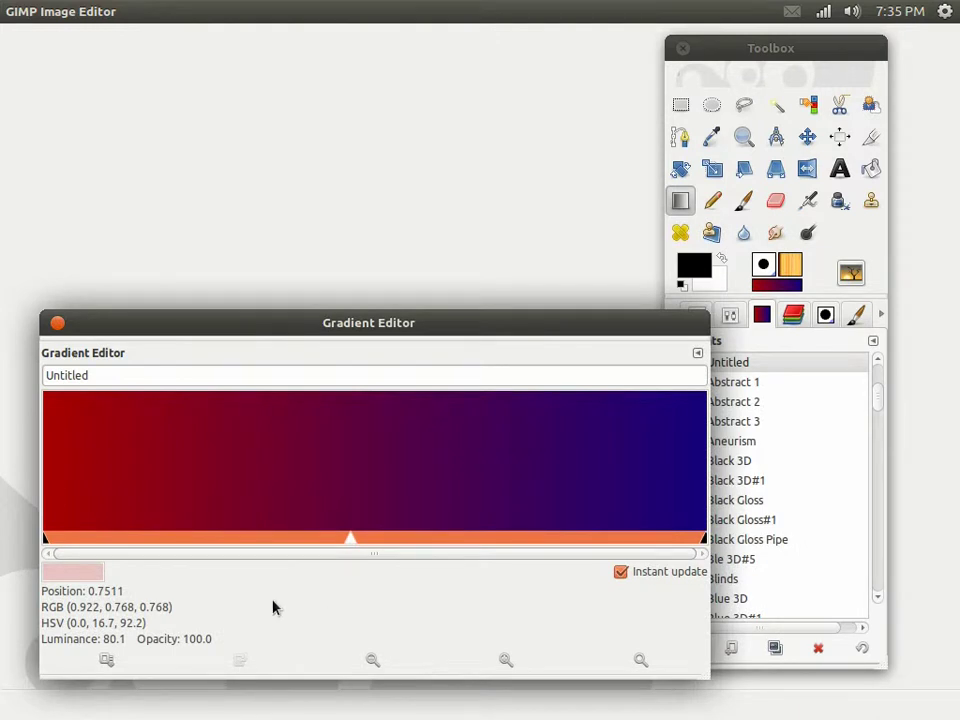
drag(351, 549, 388, 541)
Move the Gradient Editor aside and look through the gradients list for the new red-to-blue gradient
drag(397, 323, 361, 322)
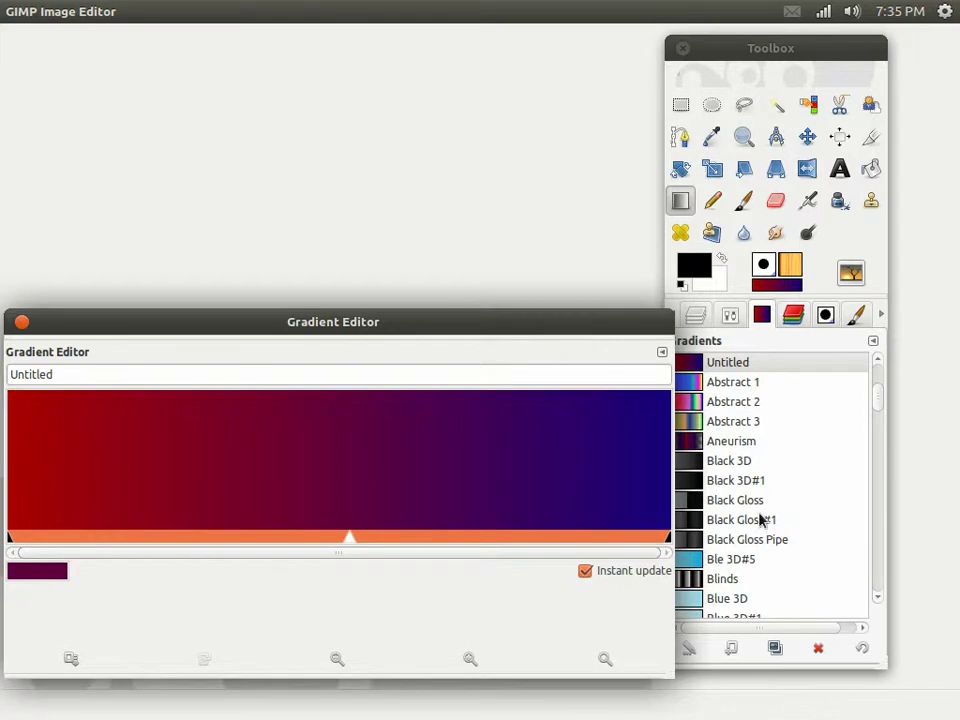
scroll(760, 520, up, 8)
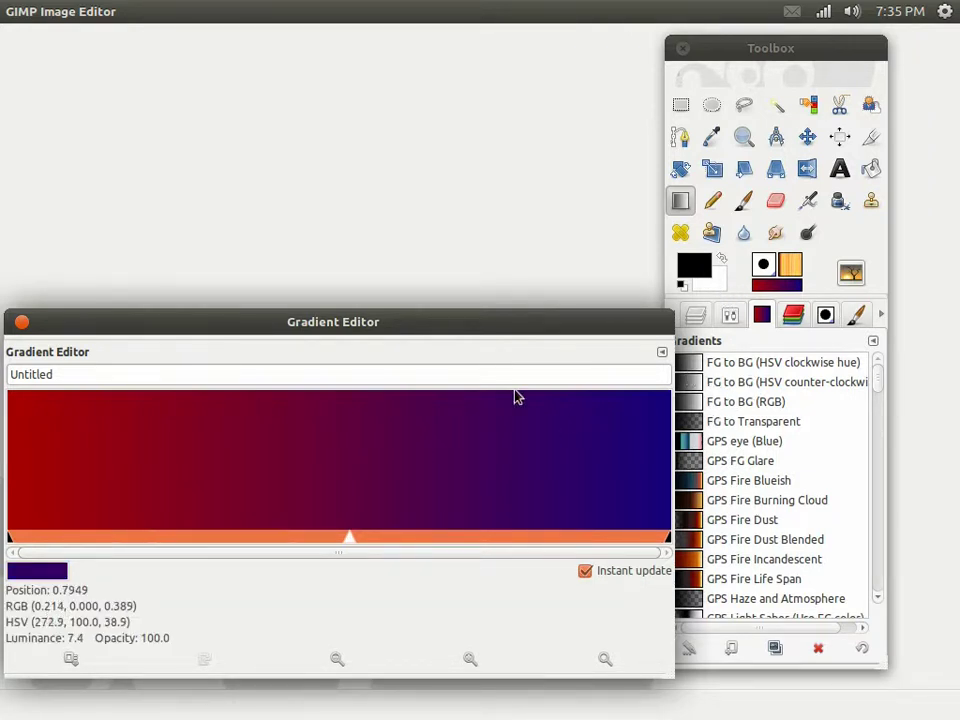
drag(510, 321, 518, 300)
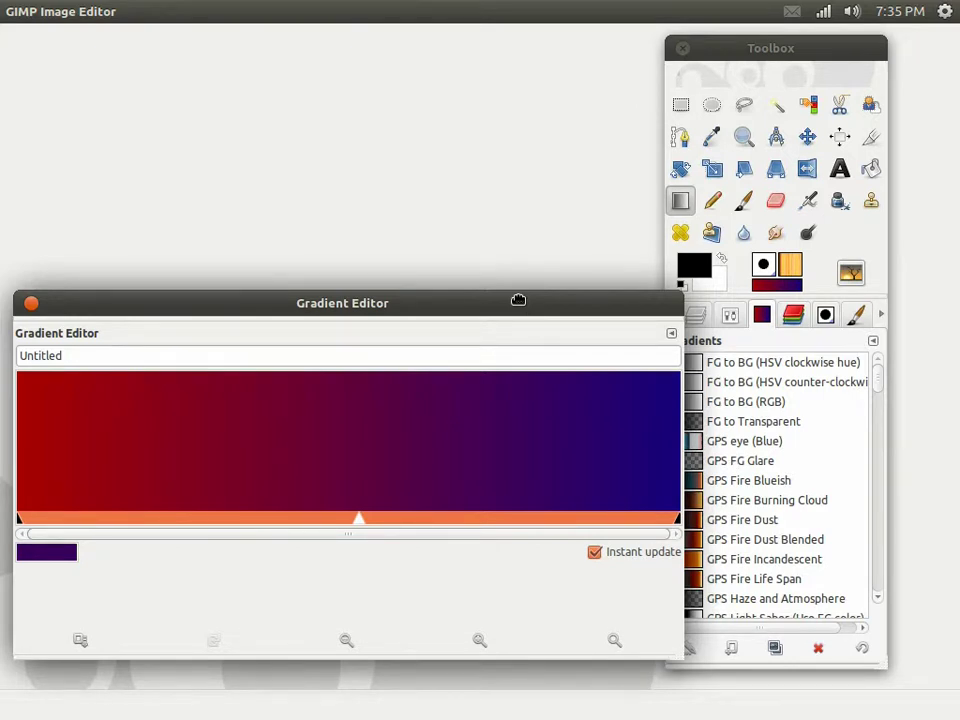
drag(518, 300, 517, 306)
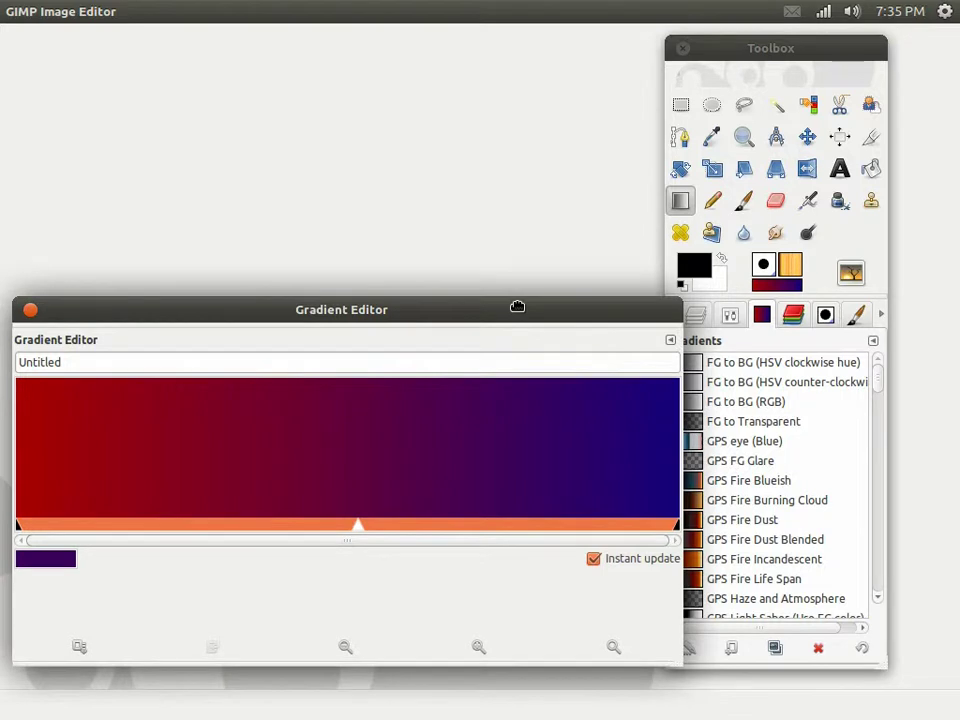
scroll(793, 510, down, 5)
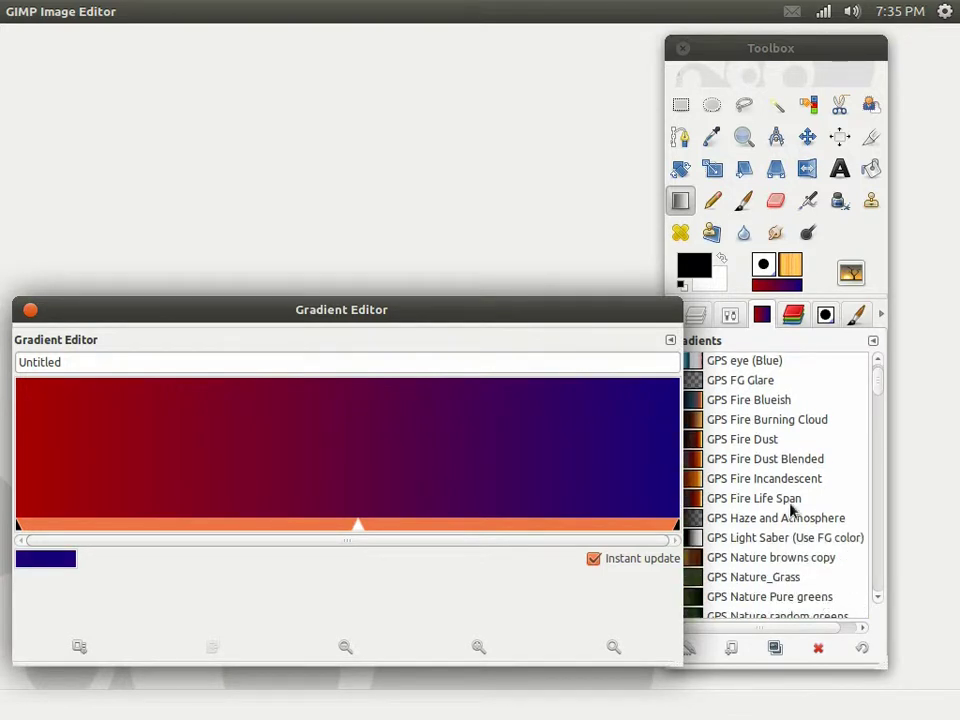
drag(557, 318, 499, 305)
scroll(707, 508, down, 3)
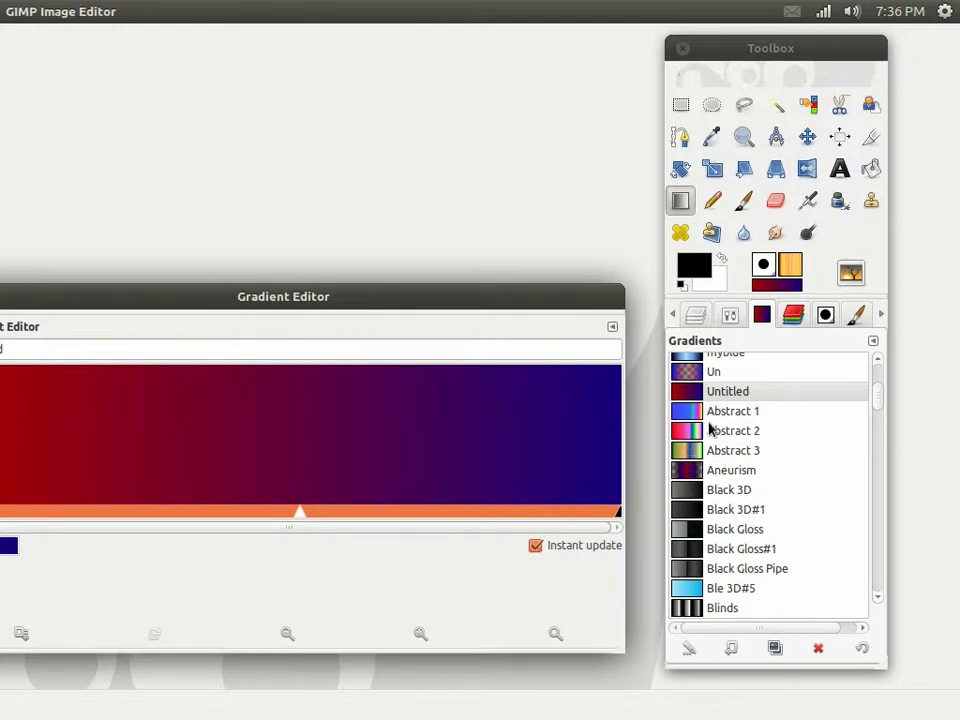
drag(501, 306, 564, 333)
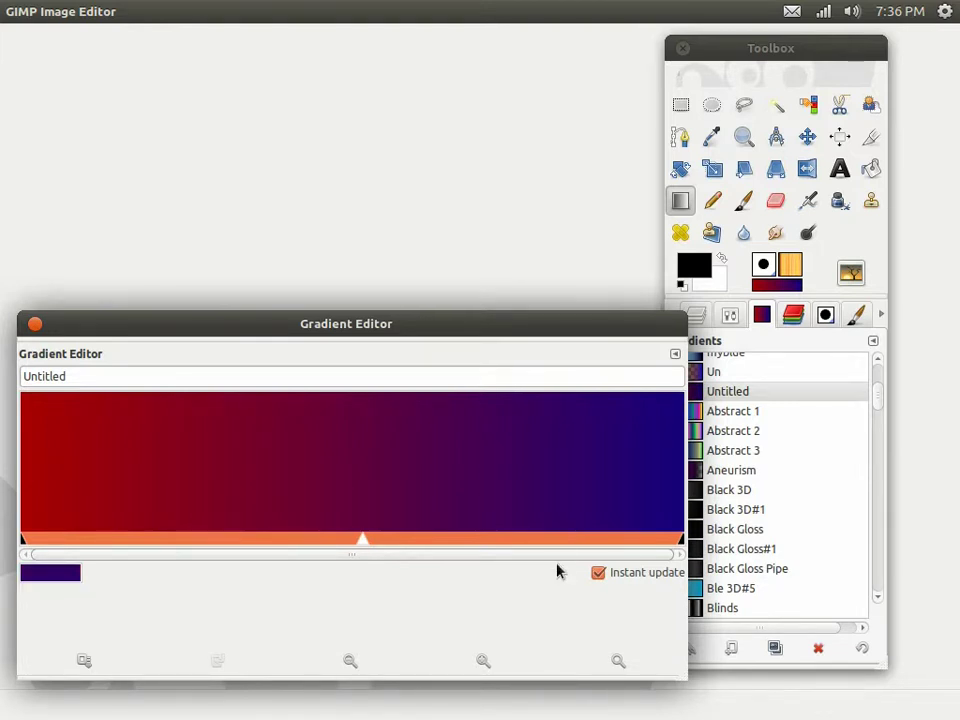
Replicate the red-to-blue gradient segment 2 times
right_click(368, 489)
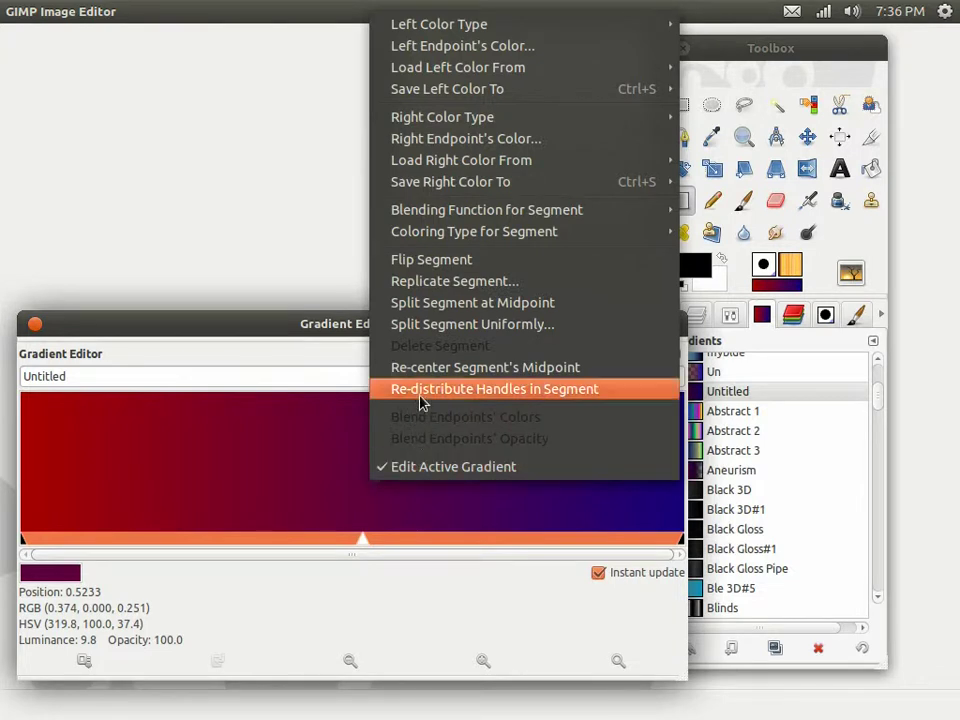
click(434, 291)
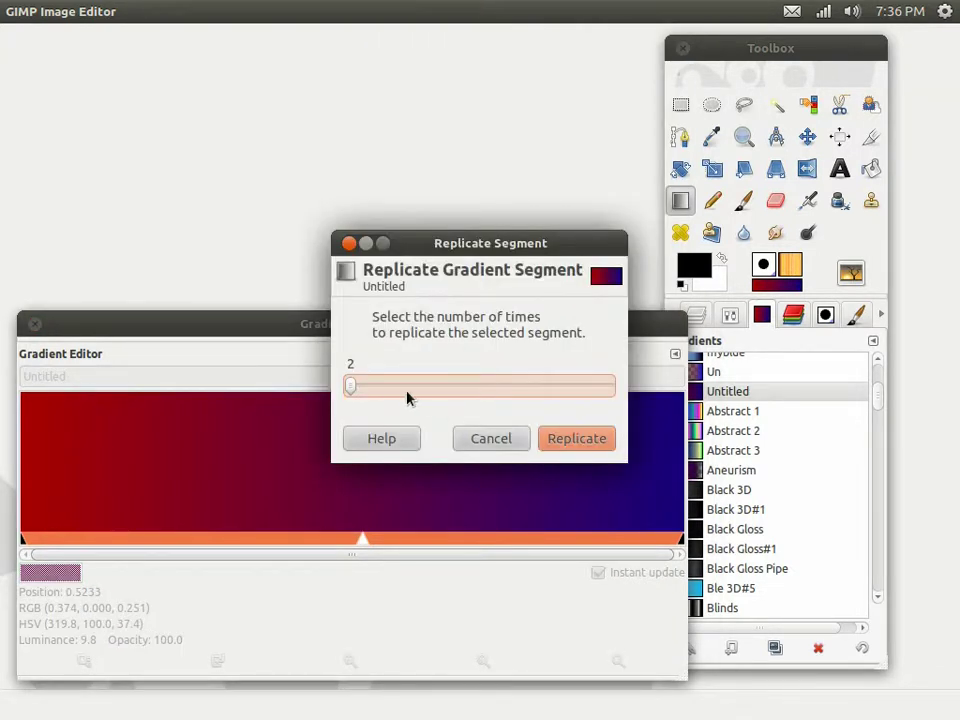
click(572, 441)
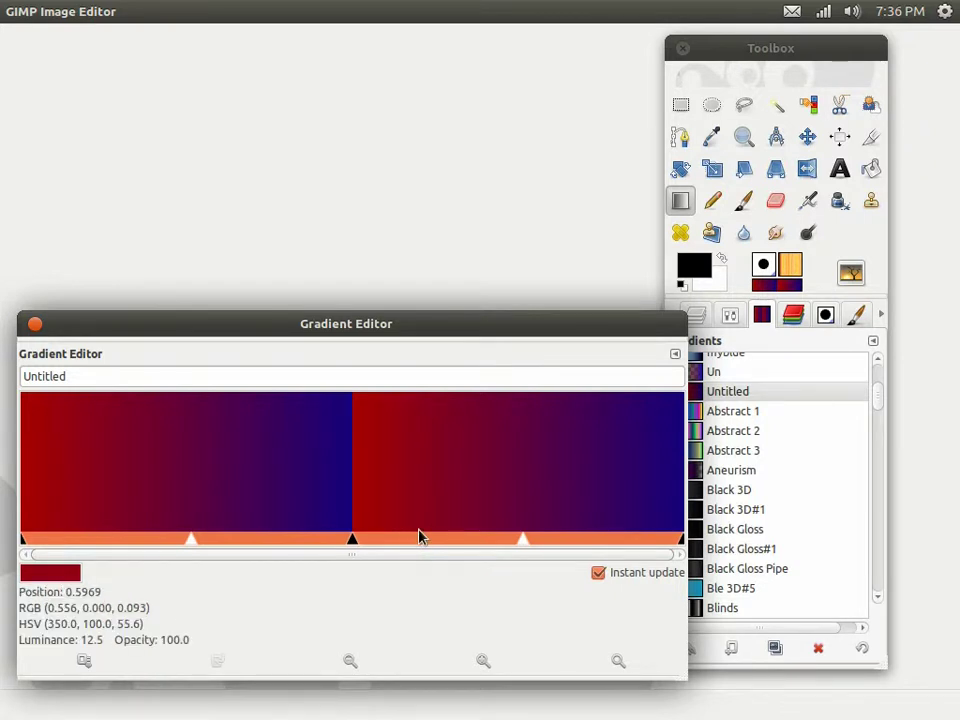
Flip the second red-to-blue segment and shift it, together with the blue boundary, towards the gradient's starting red end
click(423, 540)
click(262, 543)
click(414, 545)
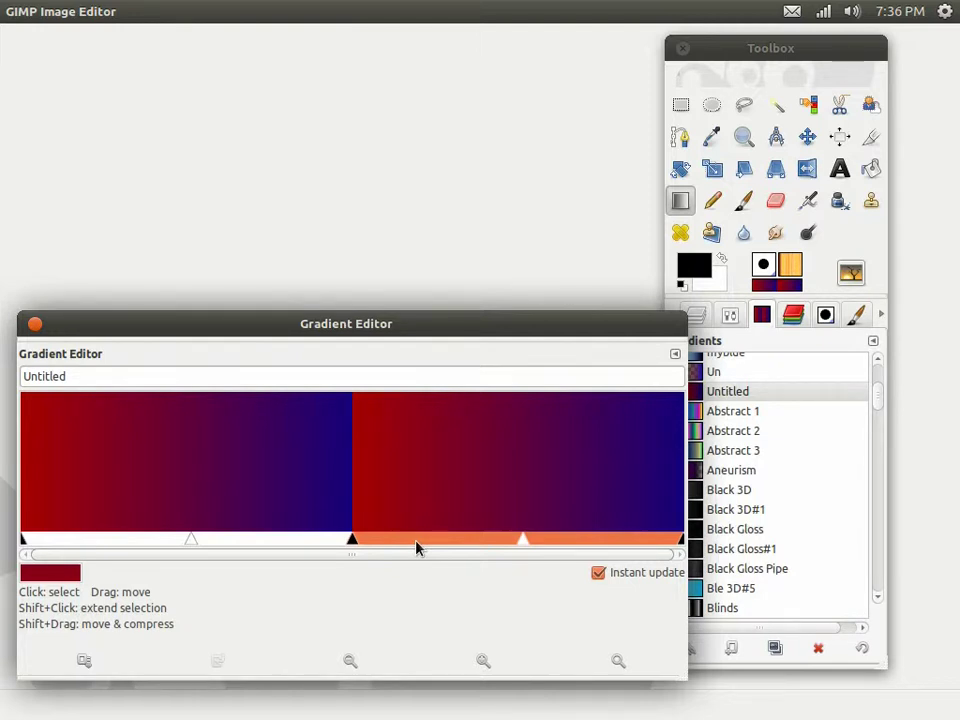
click(293, 546)
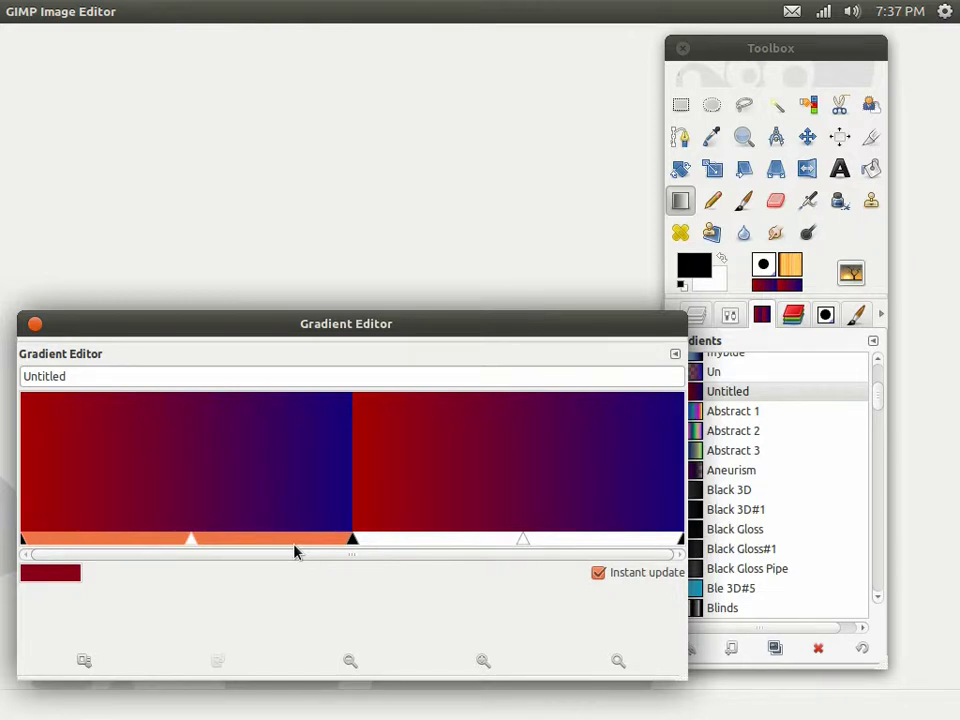
click(425, 545)
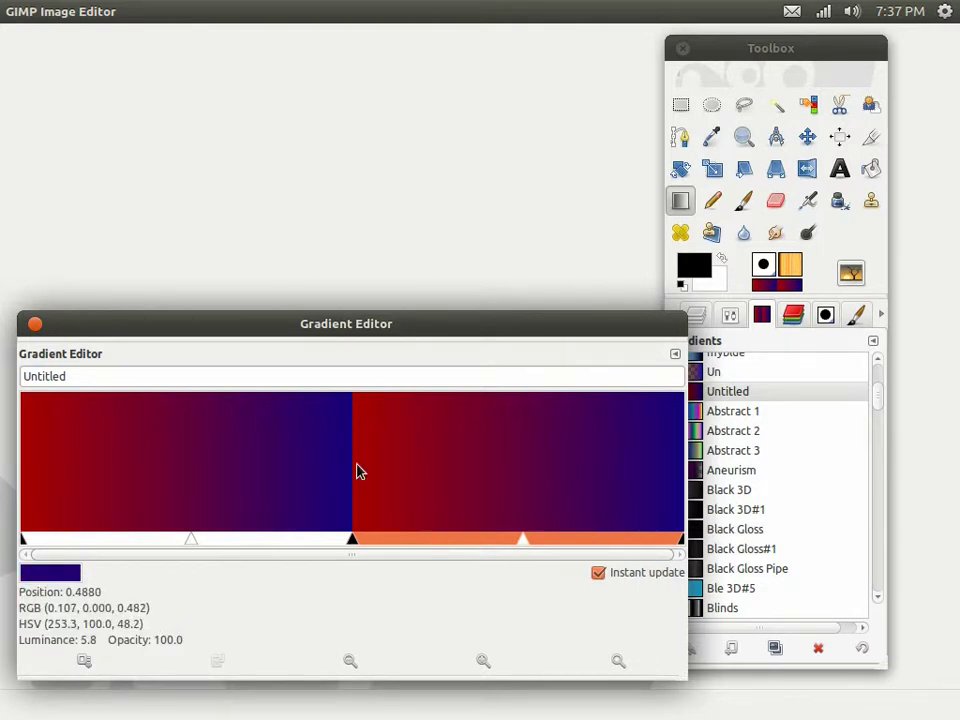
right_click(434, 481)
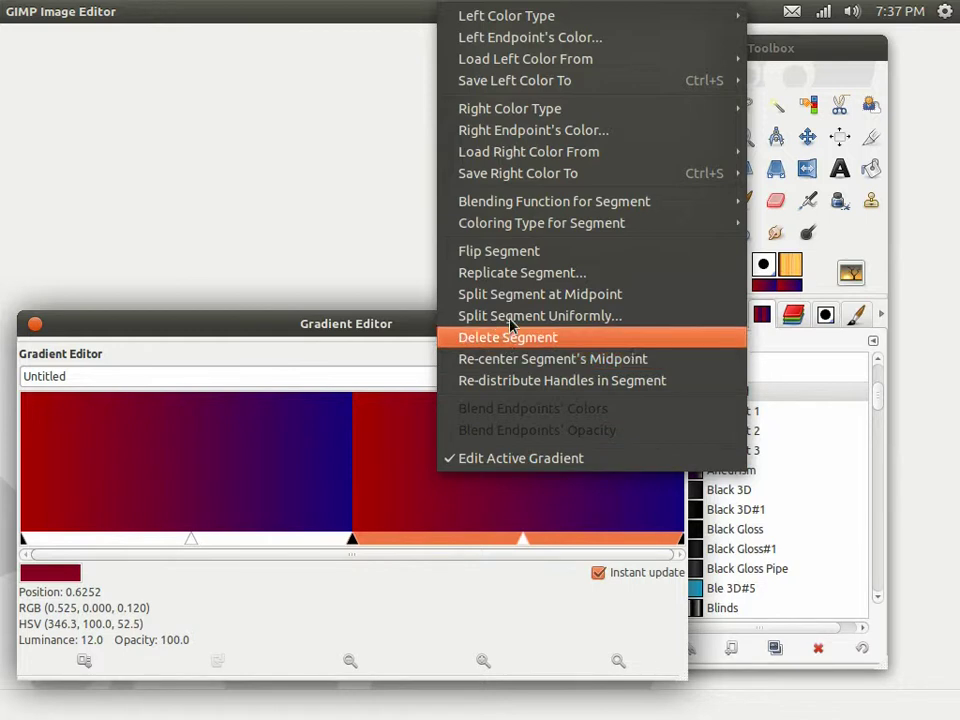
click(522, 257)
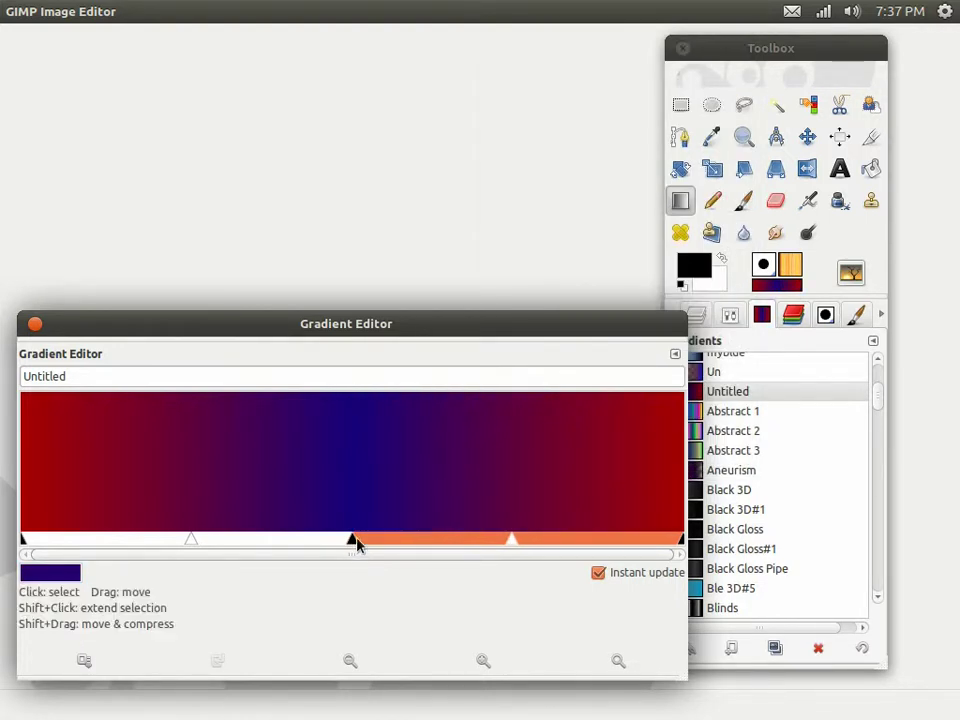
drag(350, 542, 305, 538)
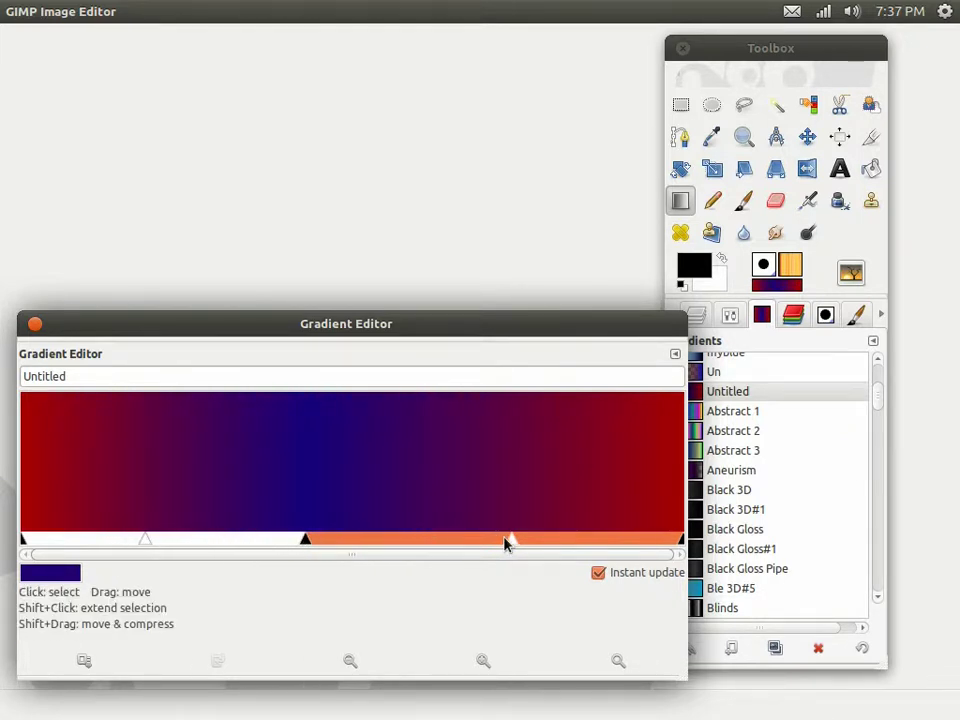
drag(491, 543, 449, 534)
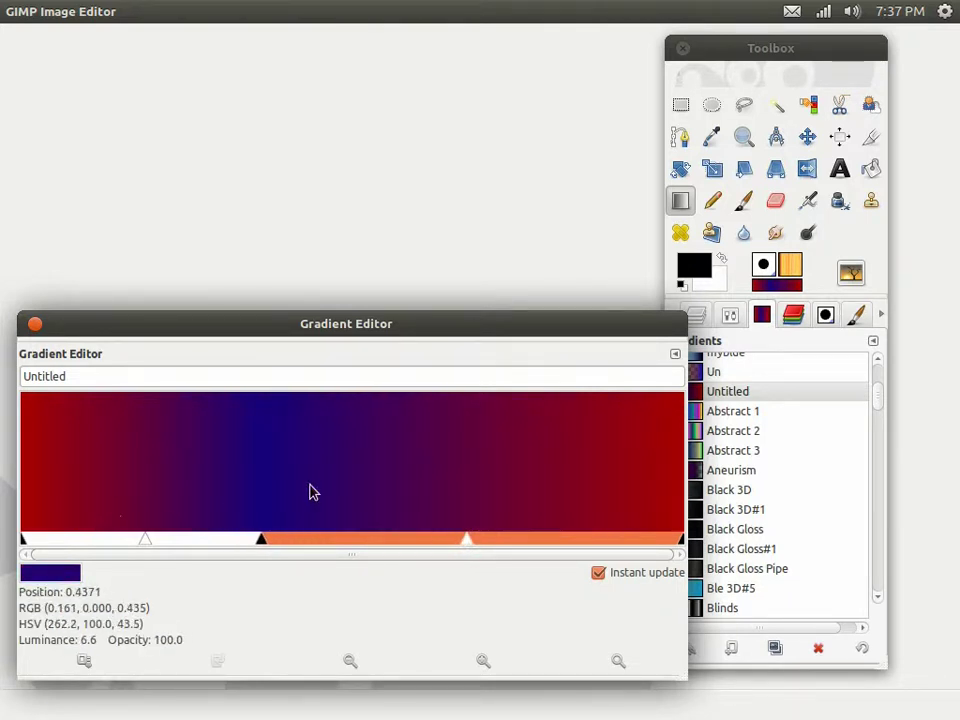
Set the second segment's right endpoint color to purple (9f009d)
right_click(606, 502)
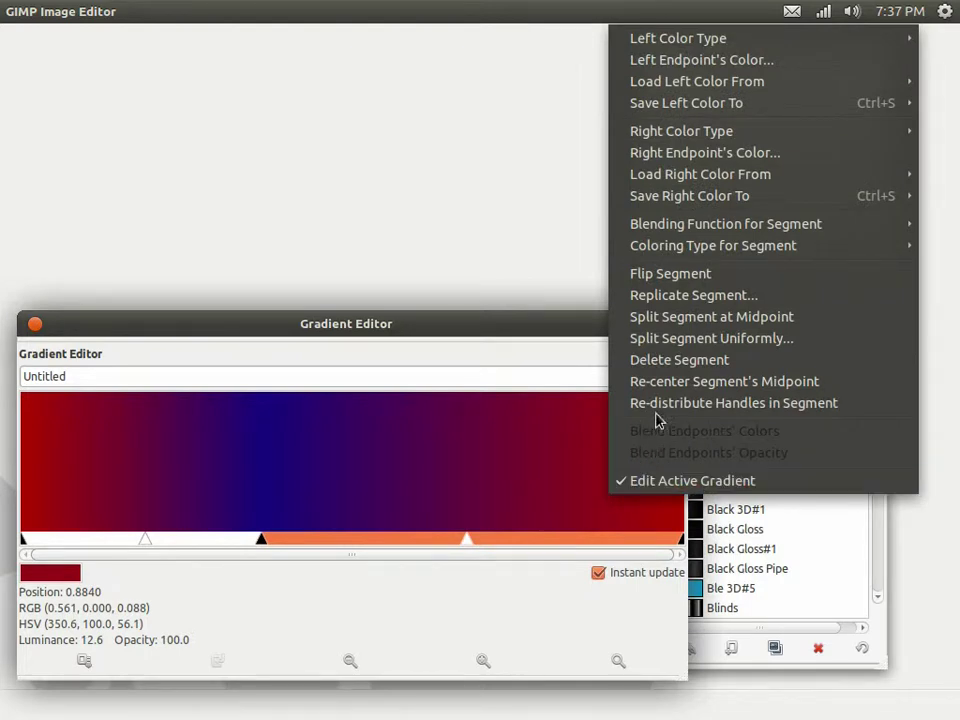
mouse_move(692, 142)
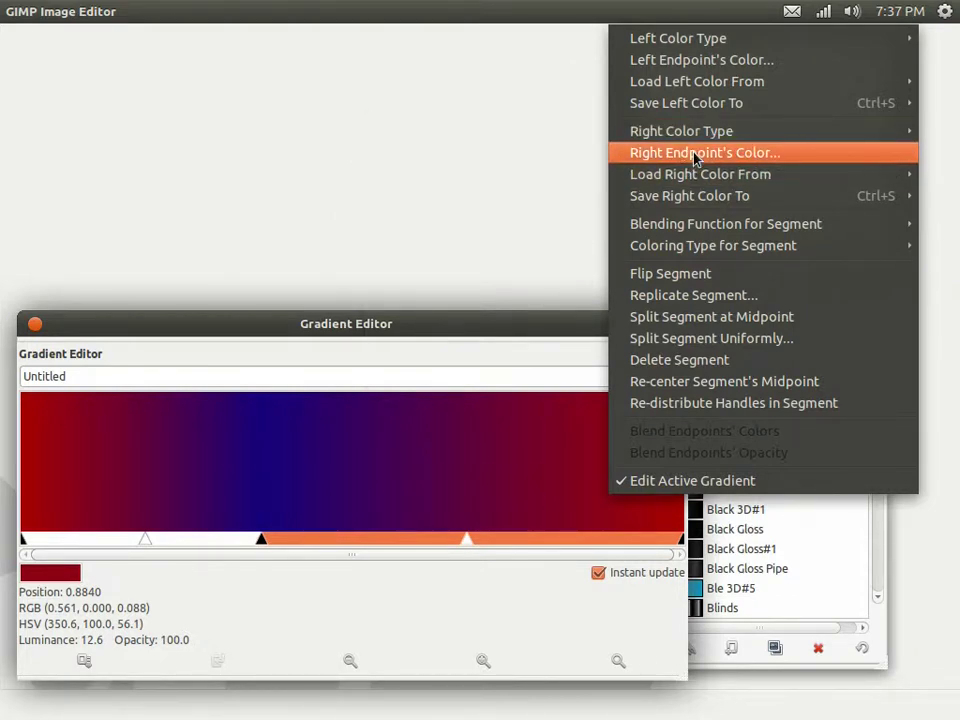
click(696, 156)
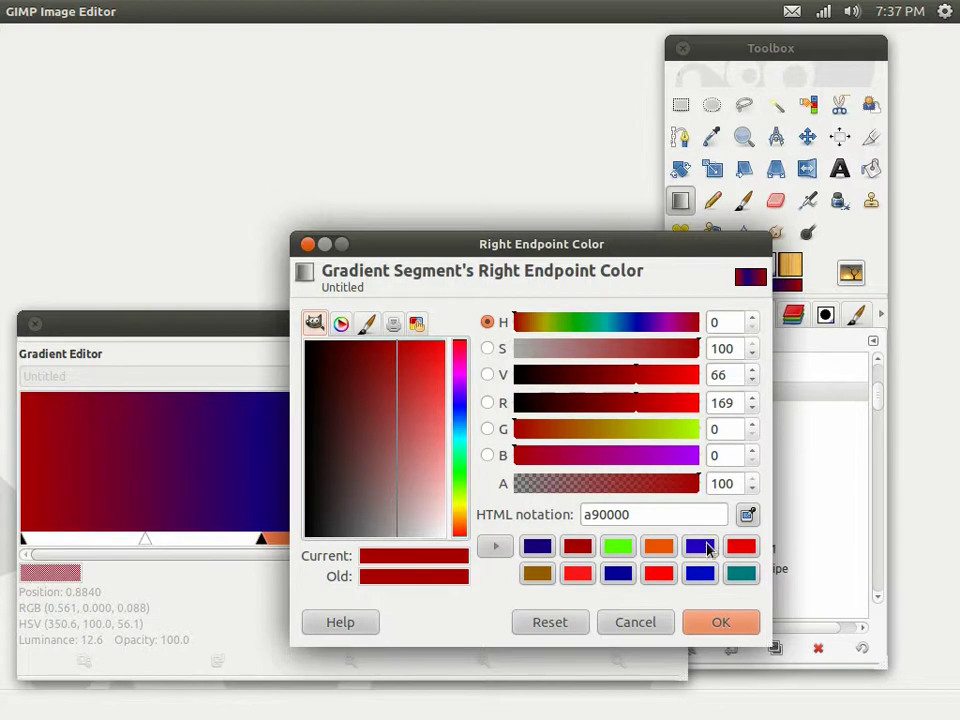
click(462, 378)
mouse_move(405, 366)
mouse_down()
mouse_move(381, 336)
mouse_move(375, 344)
mouse_move(392, 341)
mouse_up()
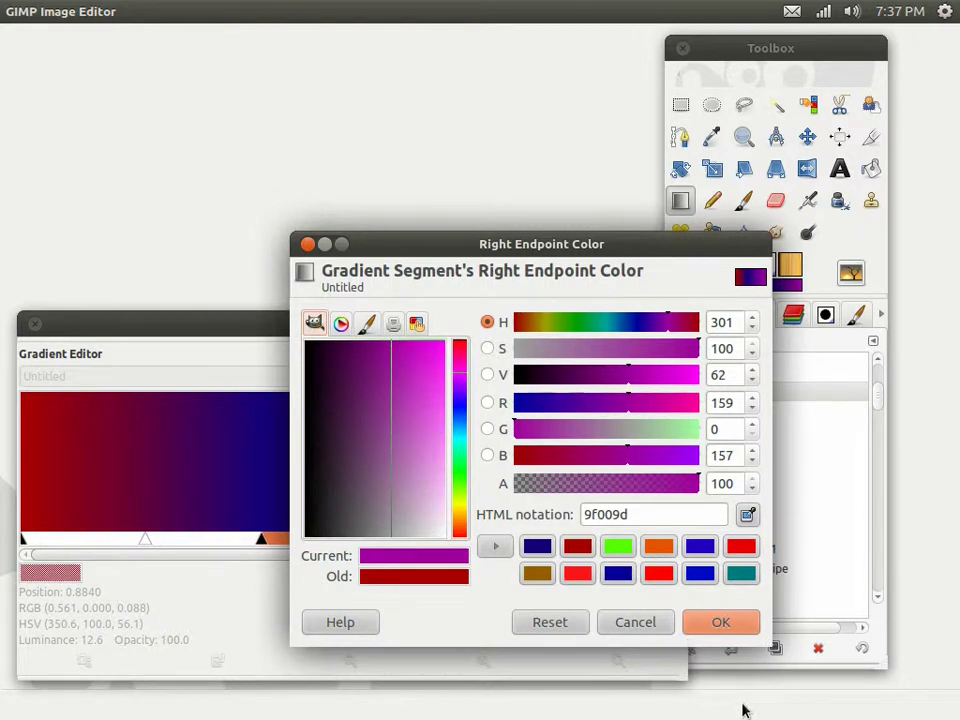
click(728, 628)
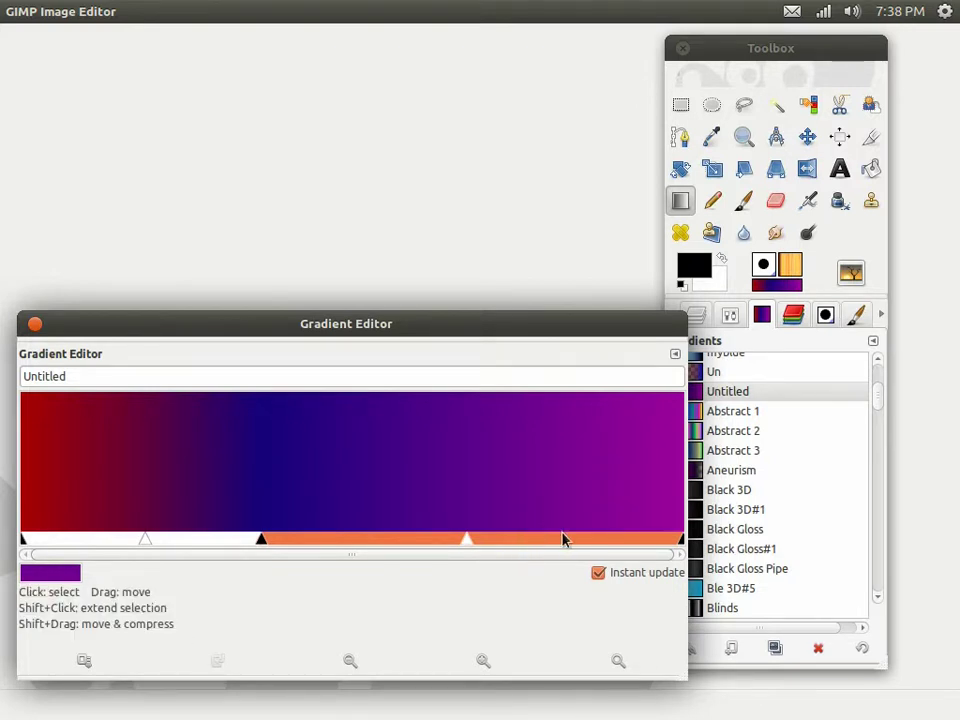
Replicate the blue-to-purple segment 2 times
right_click(531, 478)
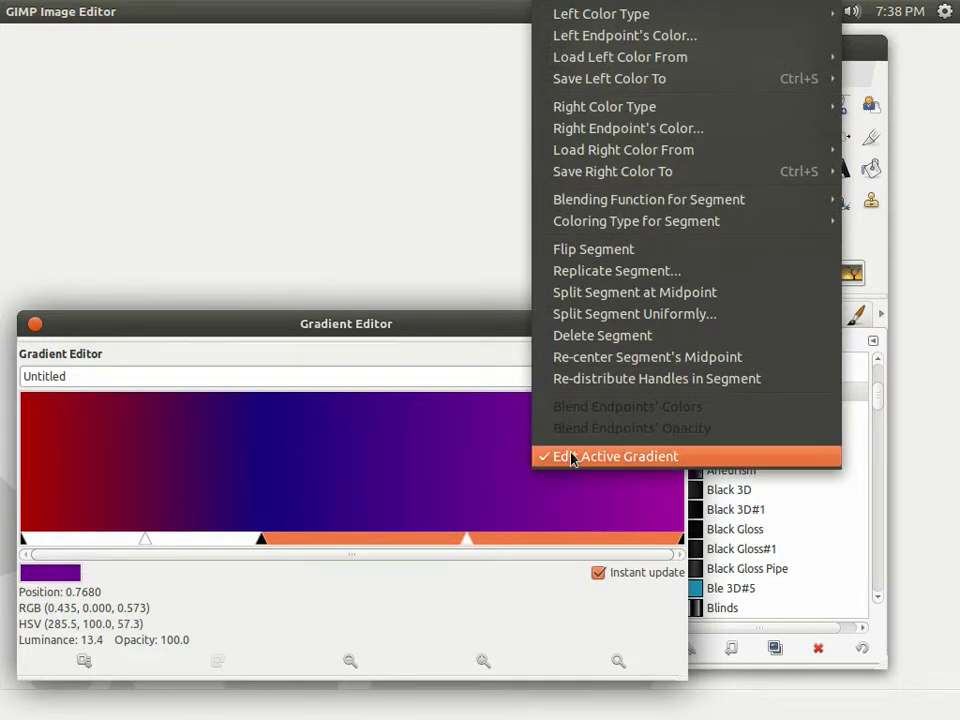
click(613, 280)
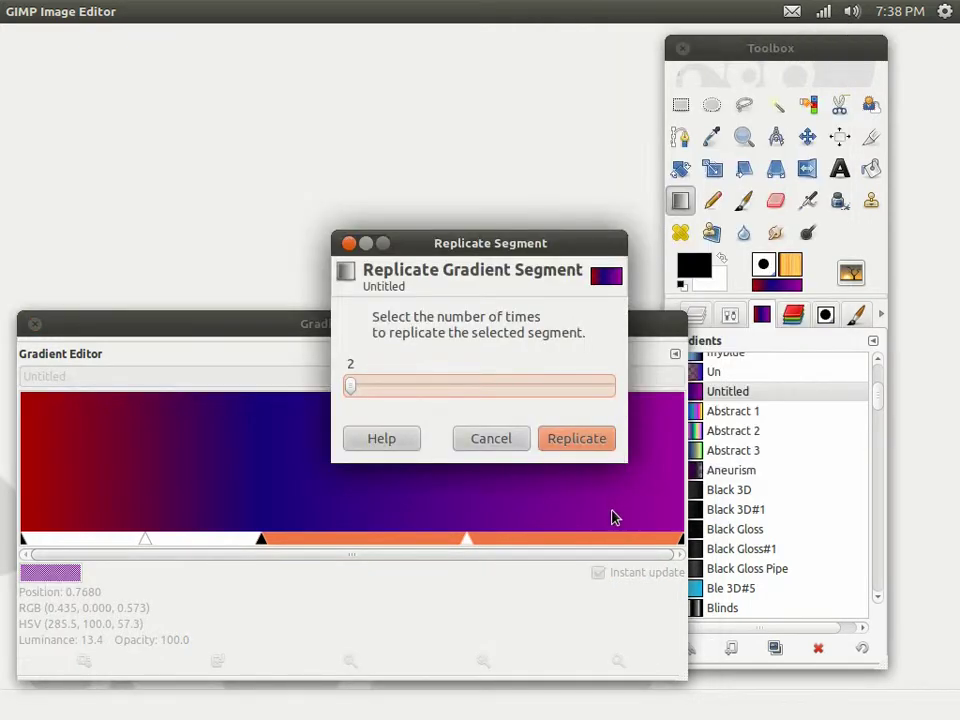
click(592, 446)
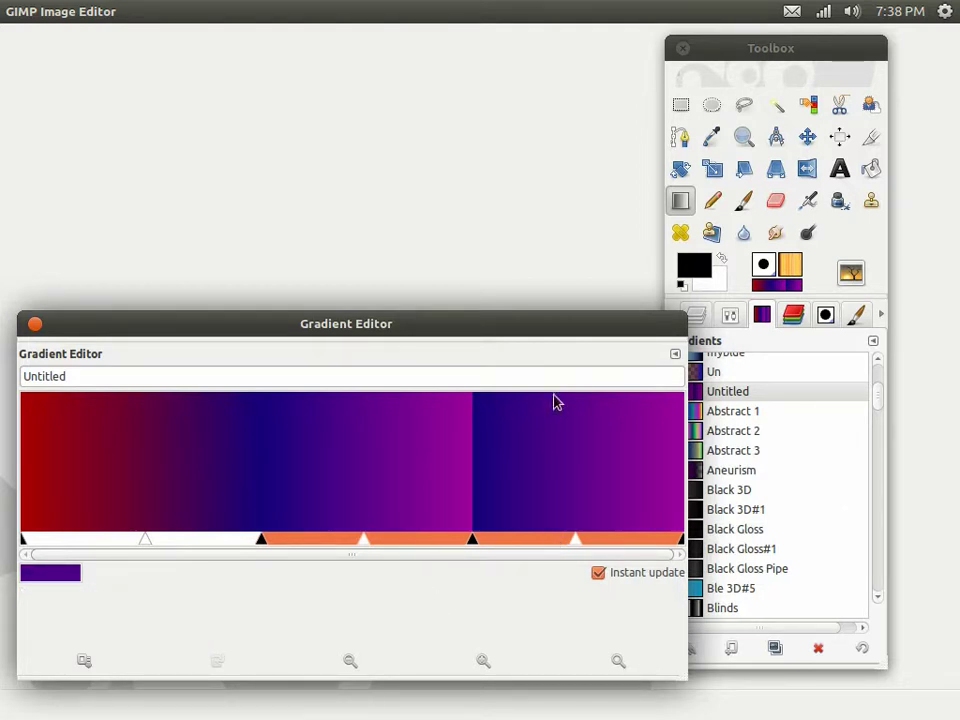
Flip the last blue-to-purple segment, adjust its purple boundary, and slide the middle segment towards the red end
click(545, 545)
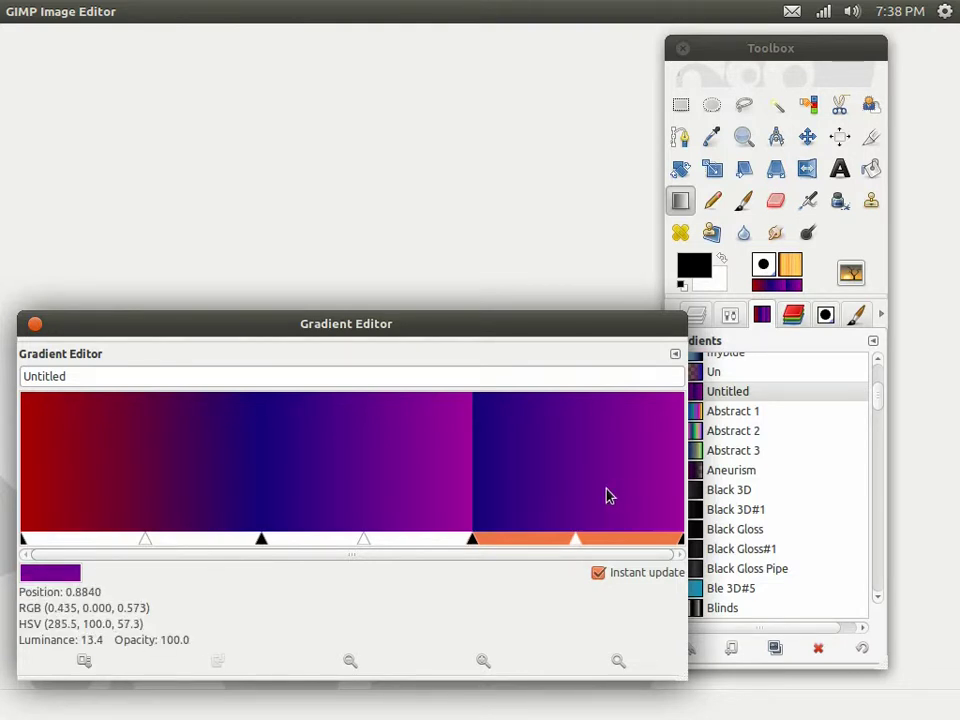
right_click(548, 484)
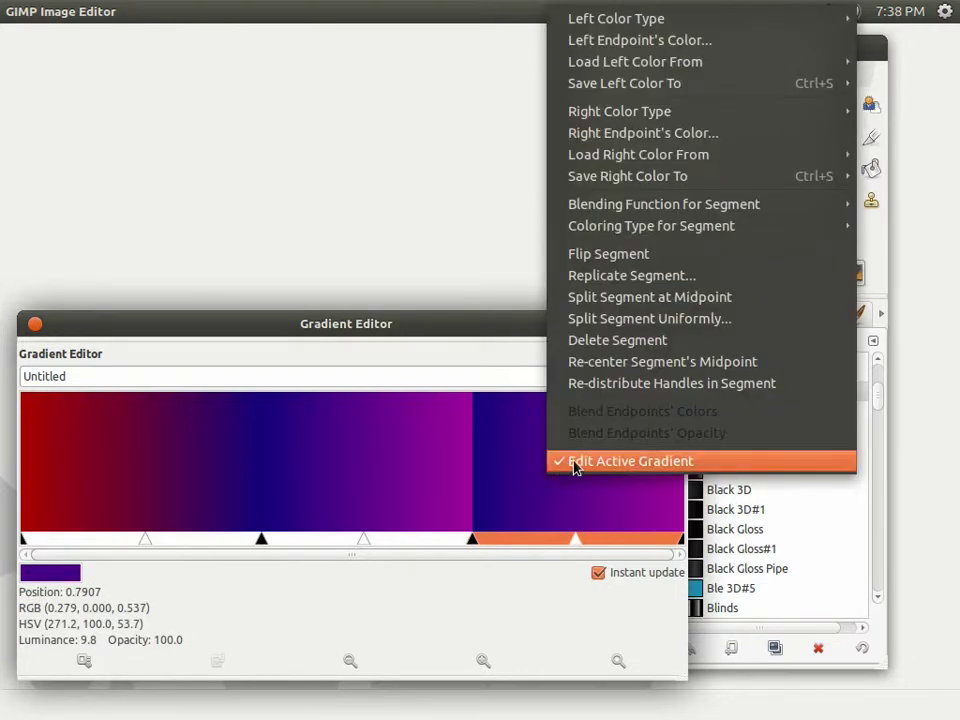
click(617, 263)
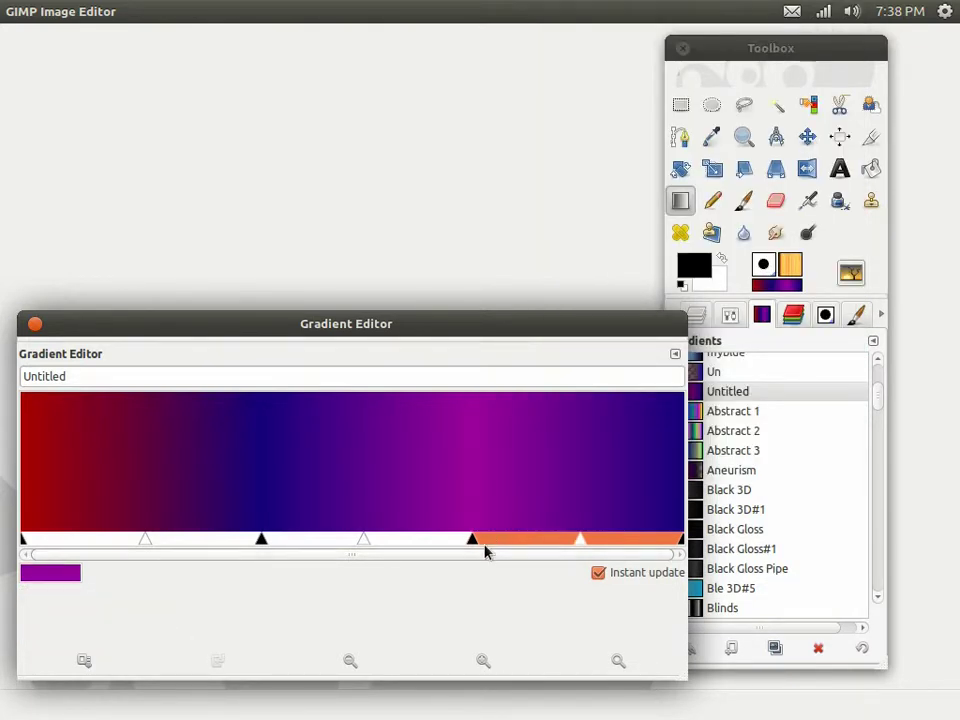
mouse_move(476, 542)
mouse_down()
mouse_move(452, 542)
mouse_move(514, 542)
mouse_move(490, 542)
mouse_up()
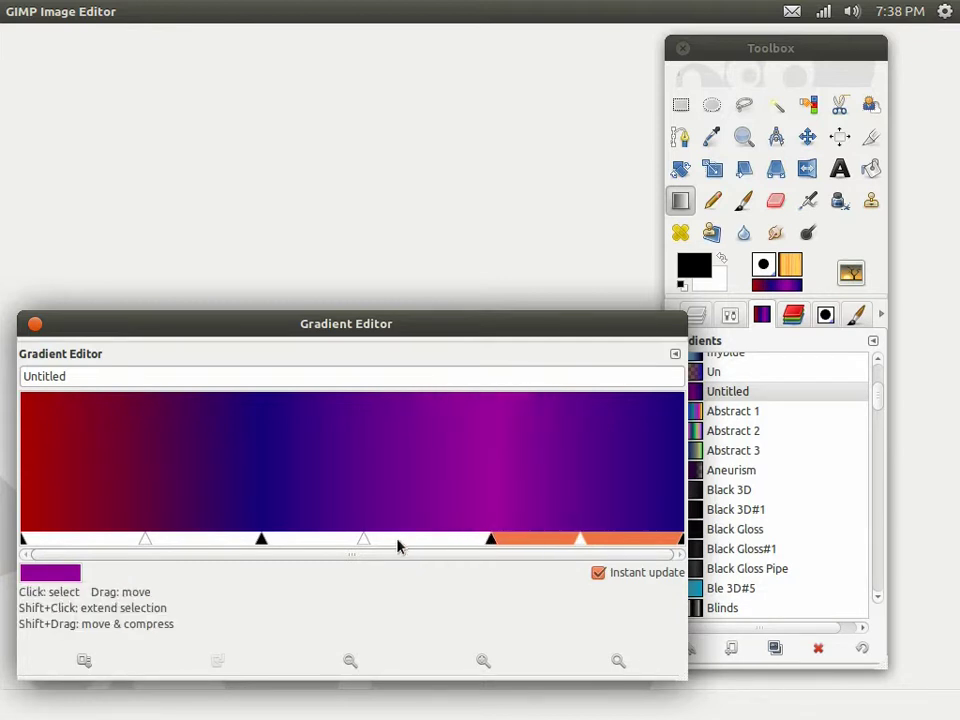
drag(376, 541, 313, 538)
Pick dark violet (3f0087) from the gradient as foreground color and set the last segment's right color type to Foreground Color (Transparent)
click(623, 495)
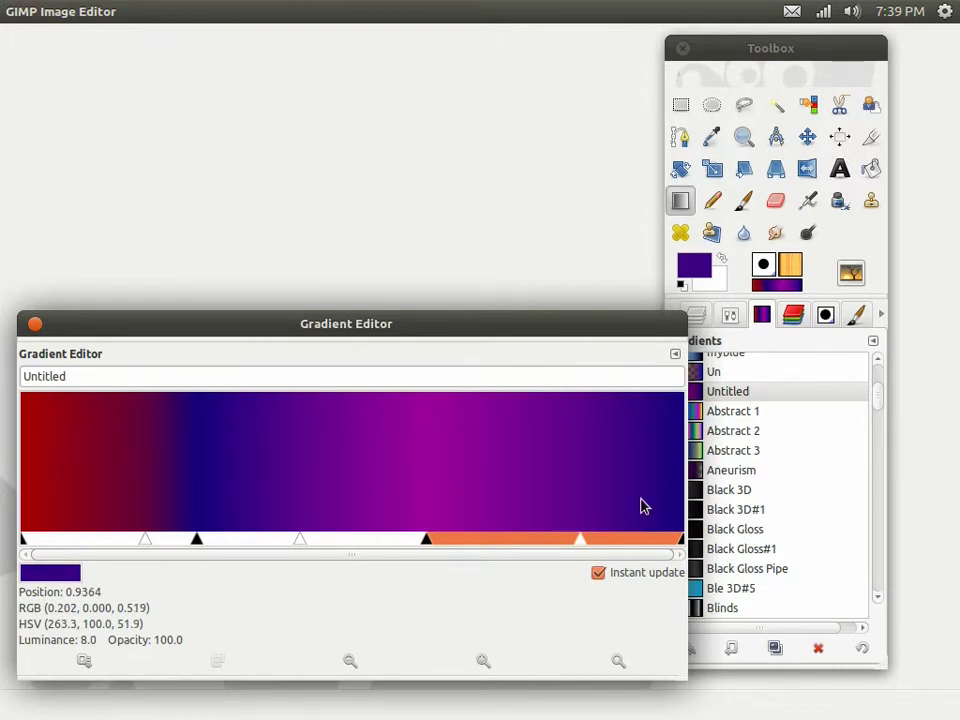
drag(526, 326, 484, 212)
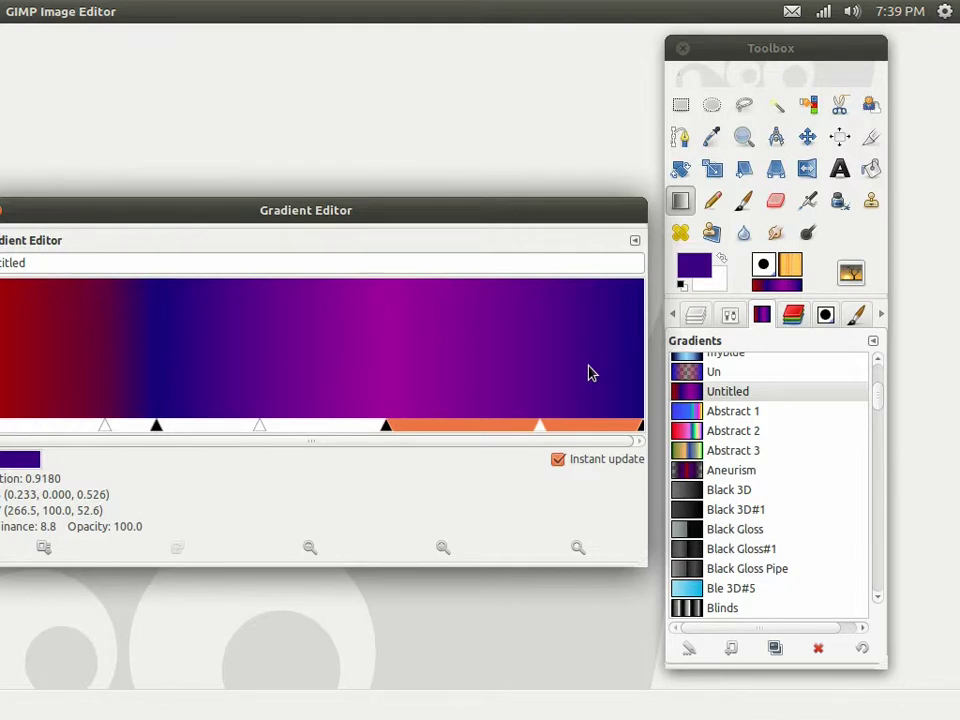
drag(410, 210, 443, 204)
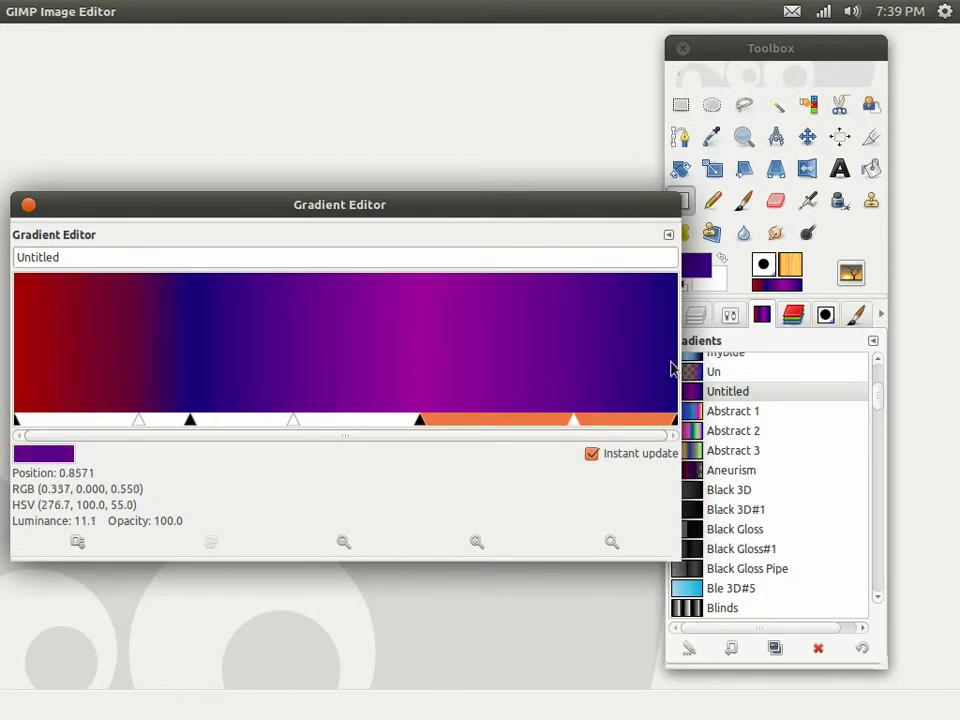
drag(574, 210, 572, 235)
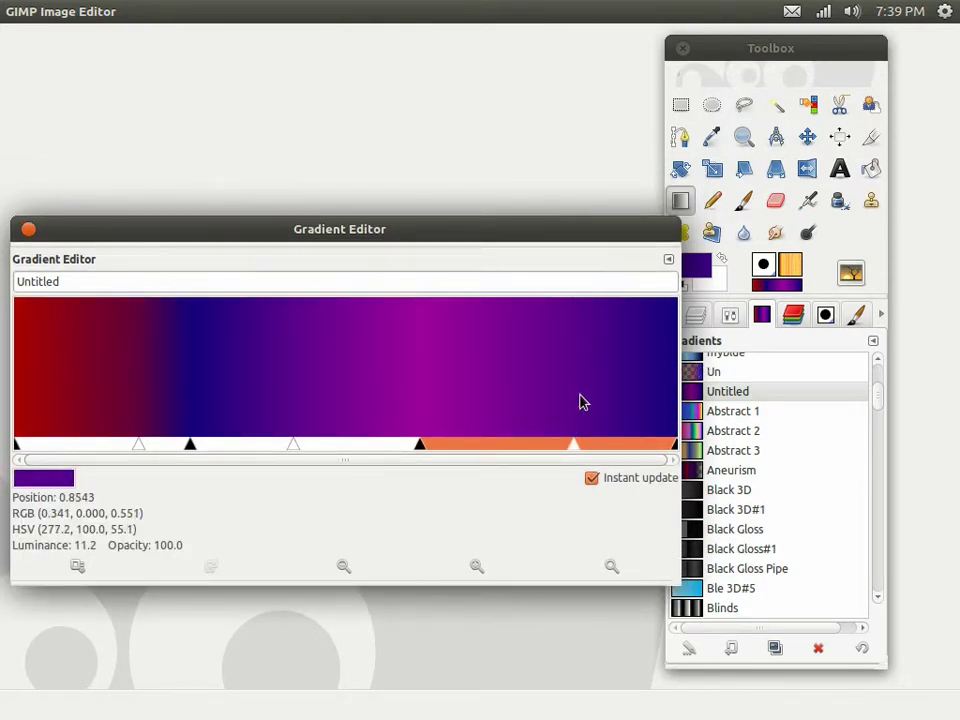
right_click(581, 401)
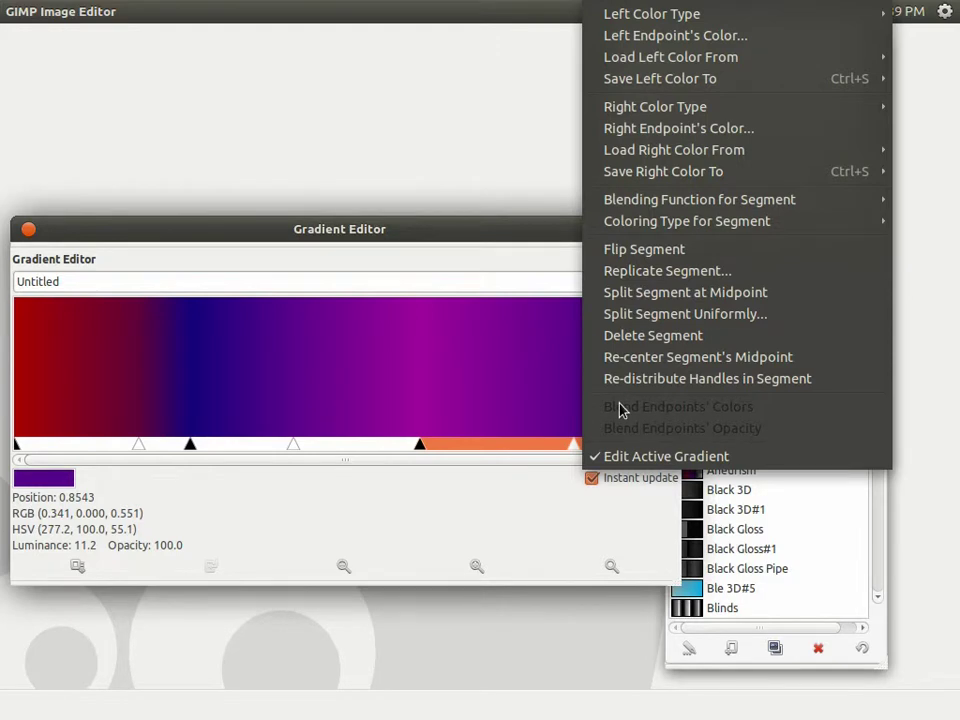
mouse_move(693, 115)
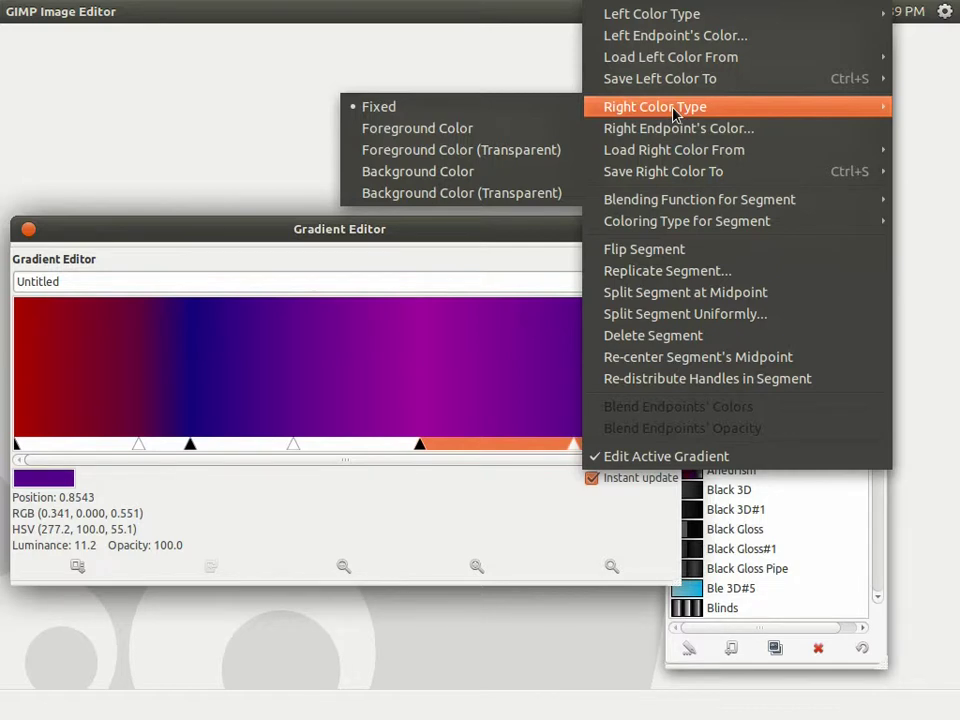
click(493, 155)
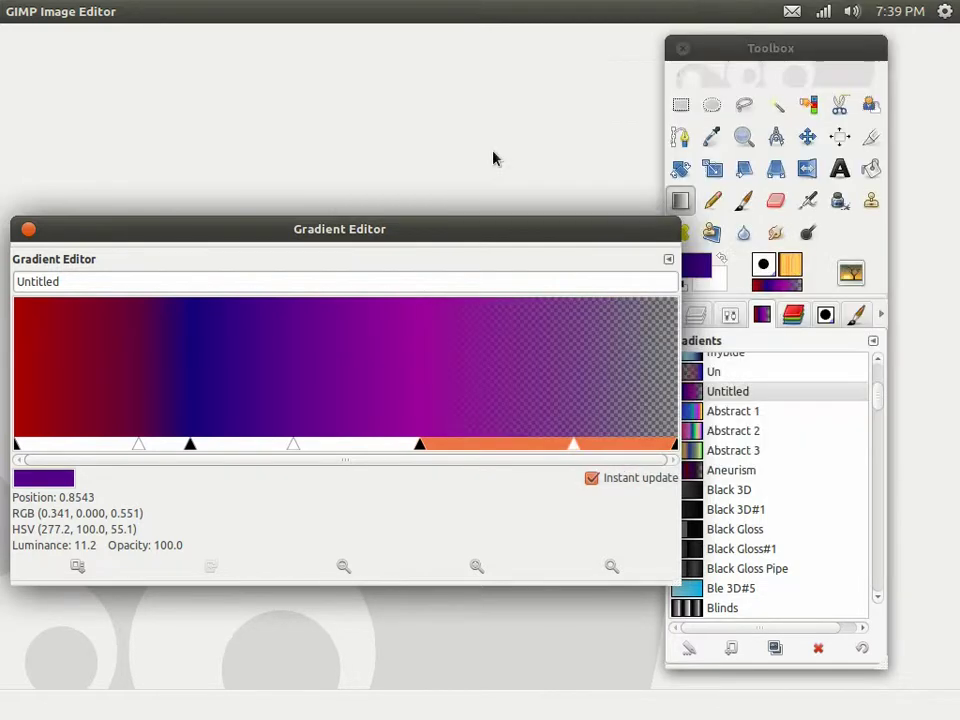
Change the foreground color to teal (00877f) and reposition the Gradient Editor to inspect the gradient's transparent end
drag(530, 229, 497, 155)
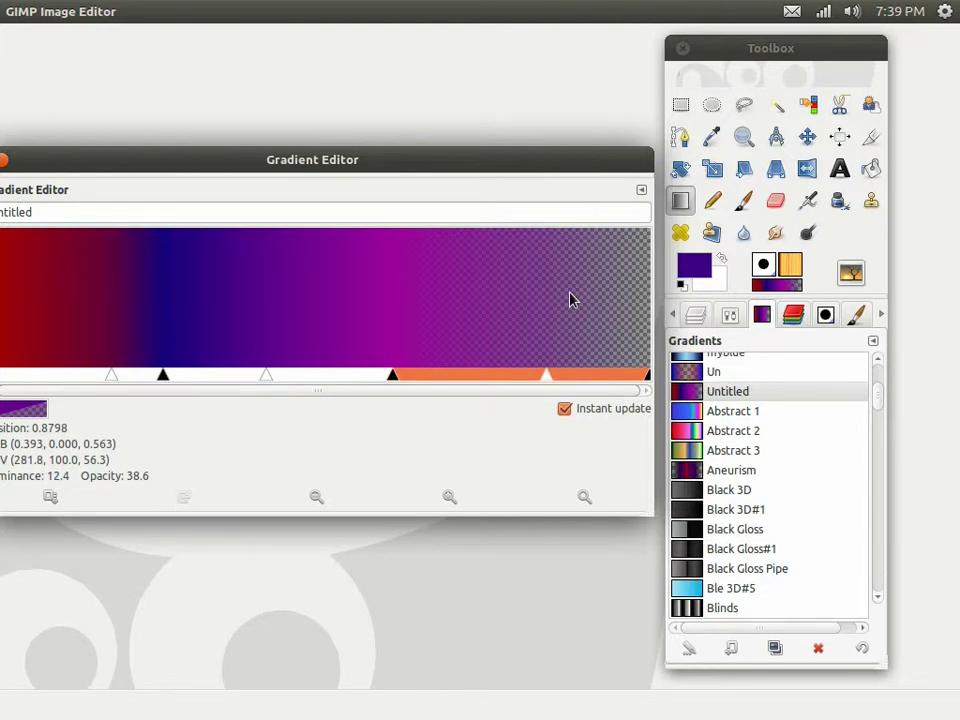
click(687, 266)
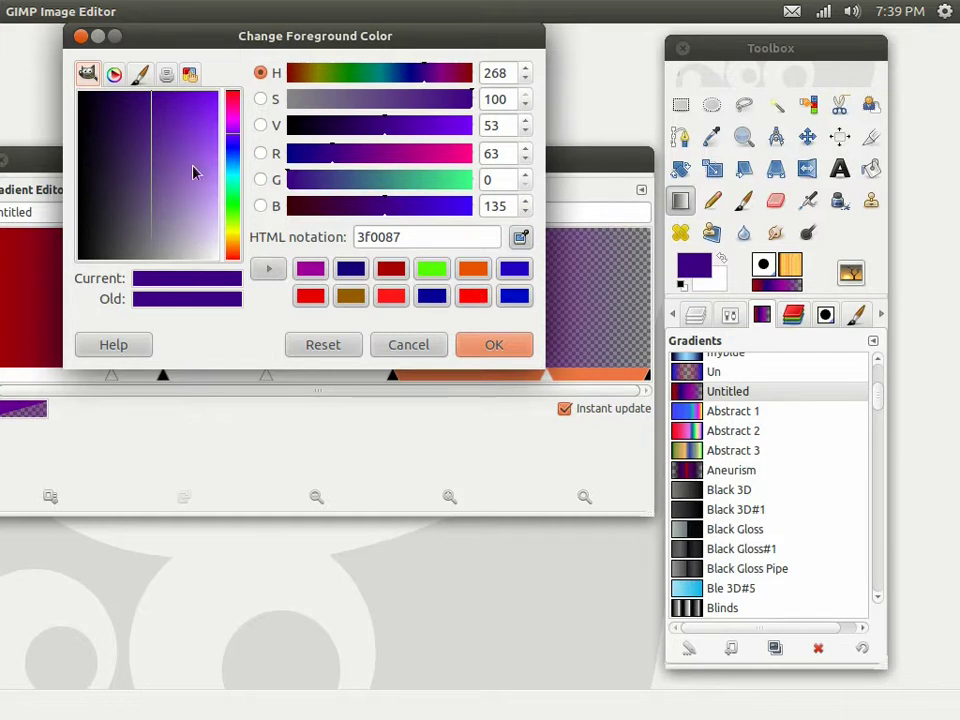
drag(231, 141, 229, 183)
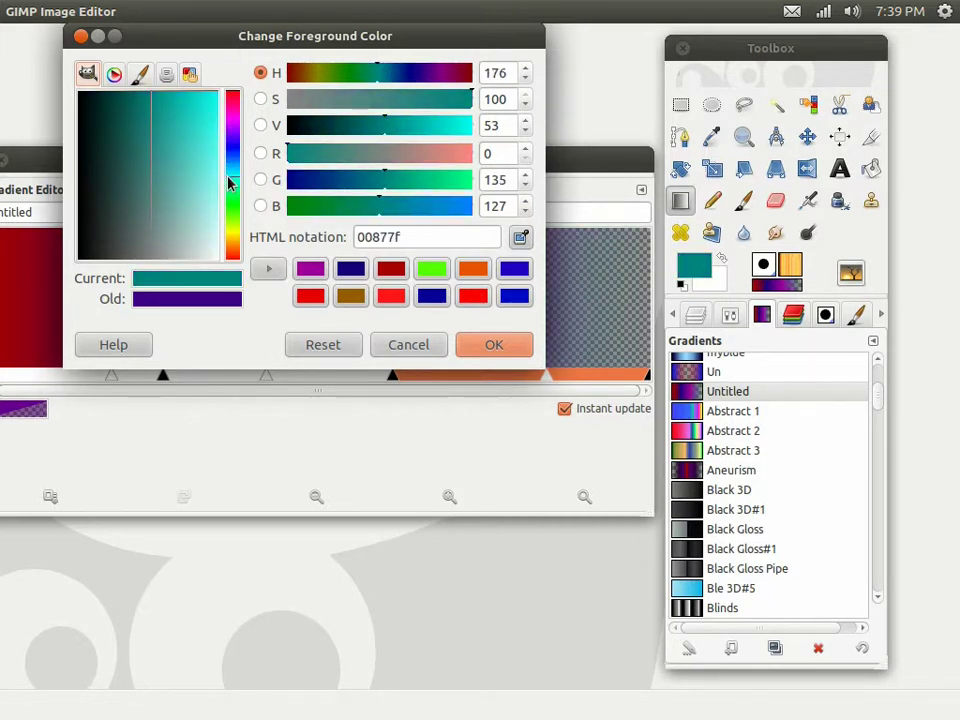
click(496, 350)
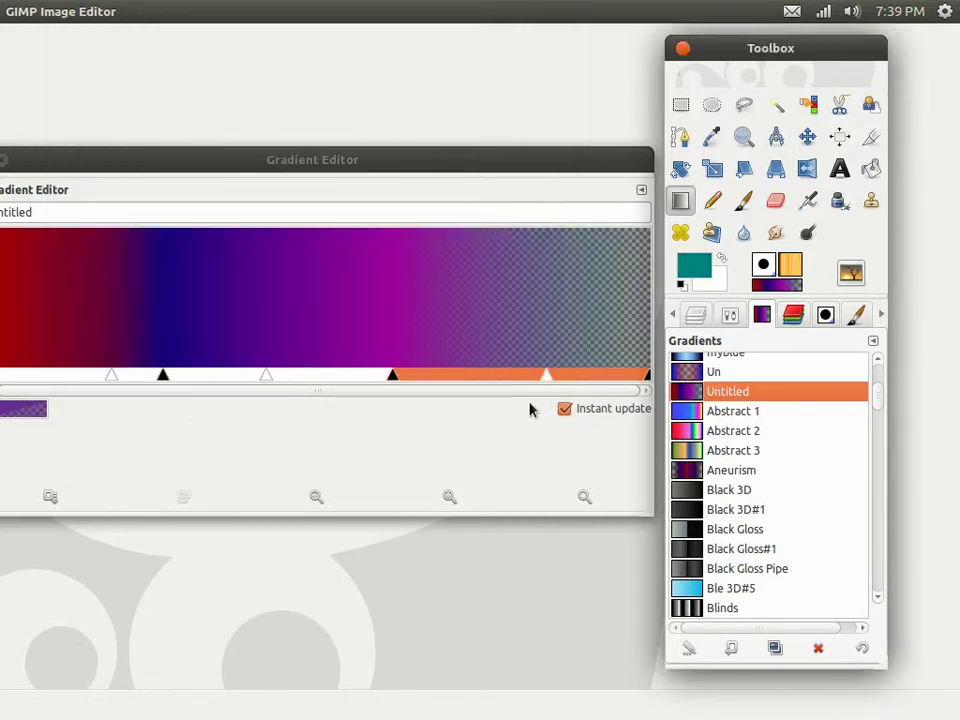
drag(531, 167, 579, 221)
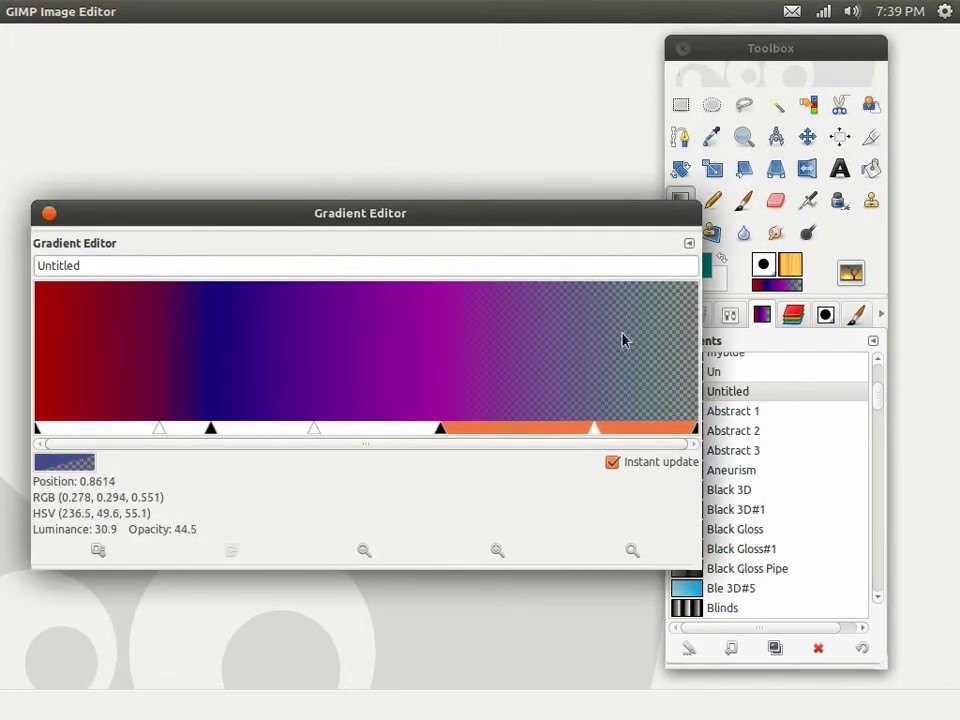
drag(551, 219, 539, 181)
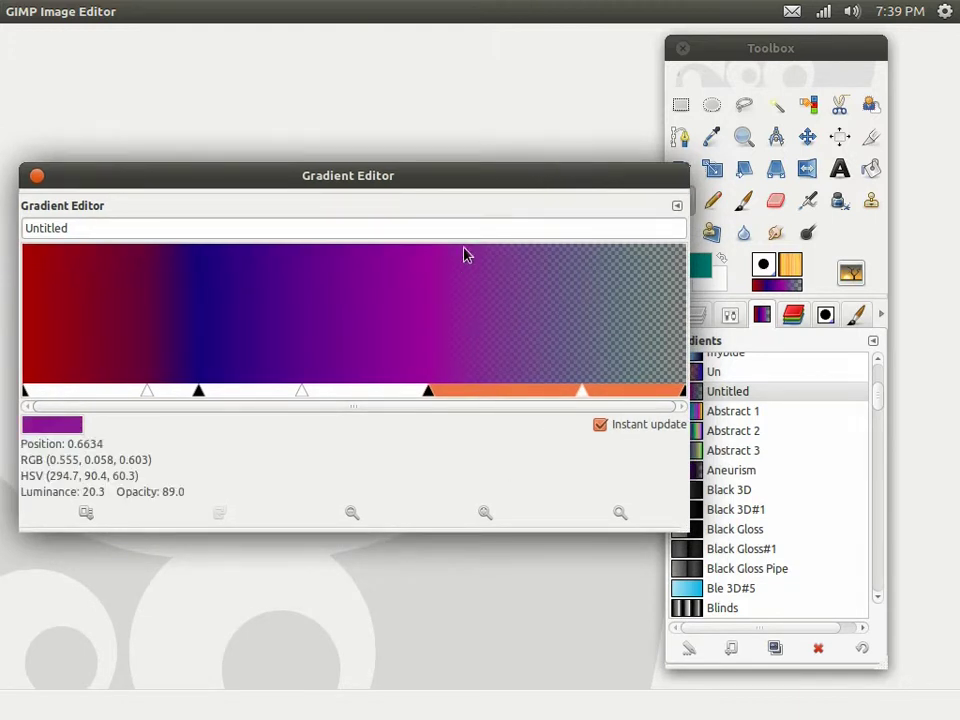
Rename the Untitled gradient as test, save it and close the Gradient Editor
drag(469, 186, 497, 204)
click(207, 245)
double_click(206, 245)
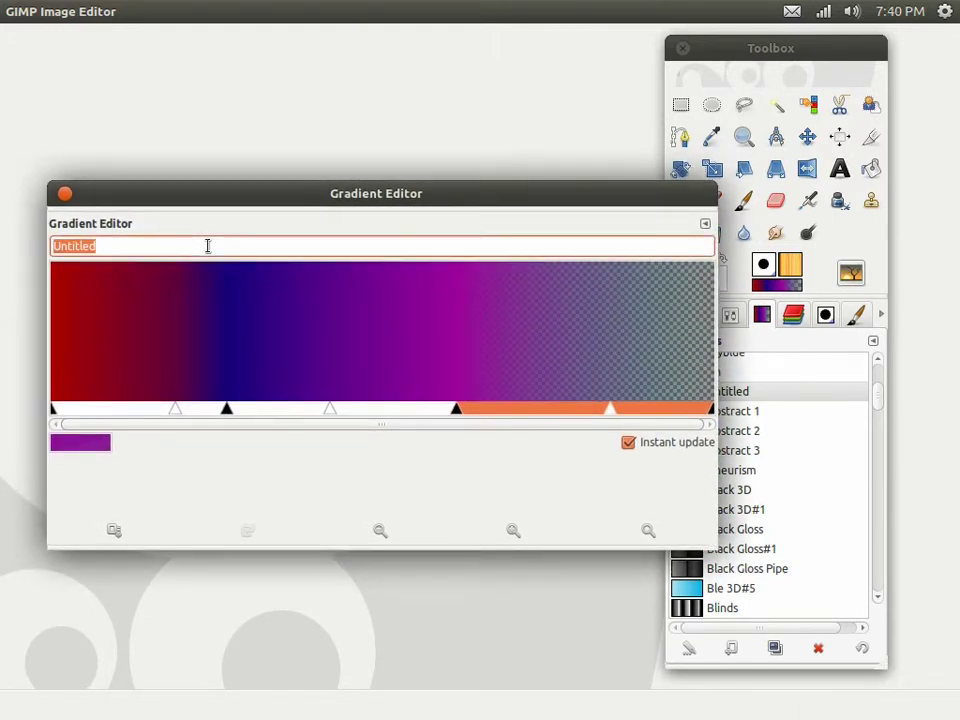
key(BackSpace)
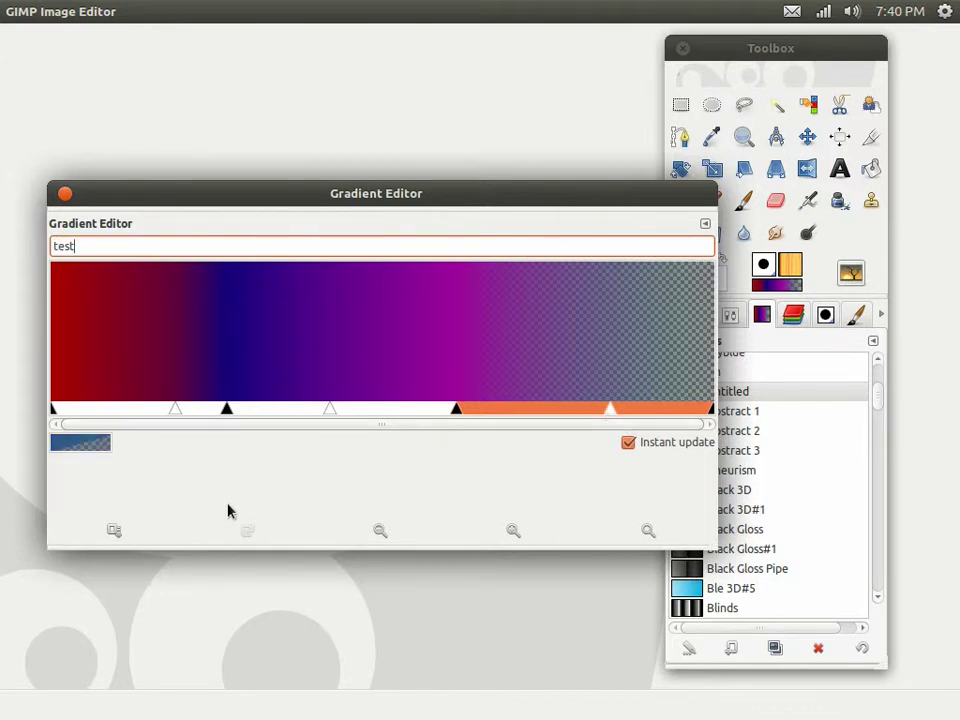
click(110, 530)
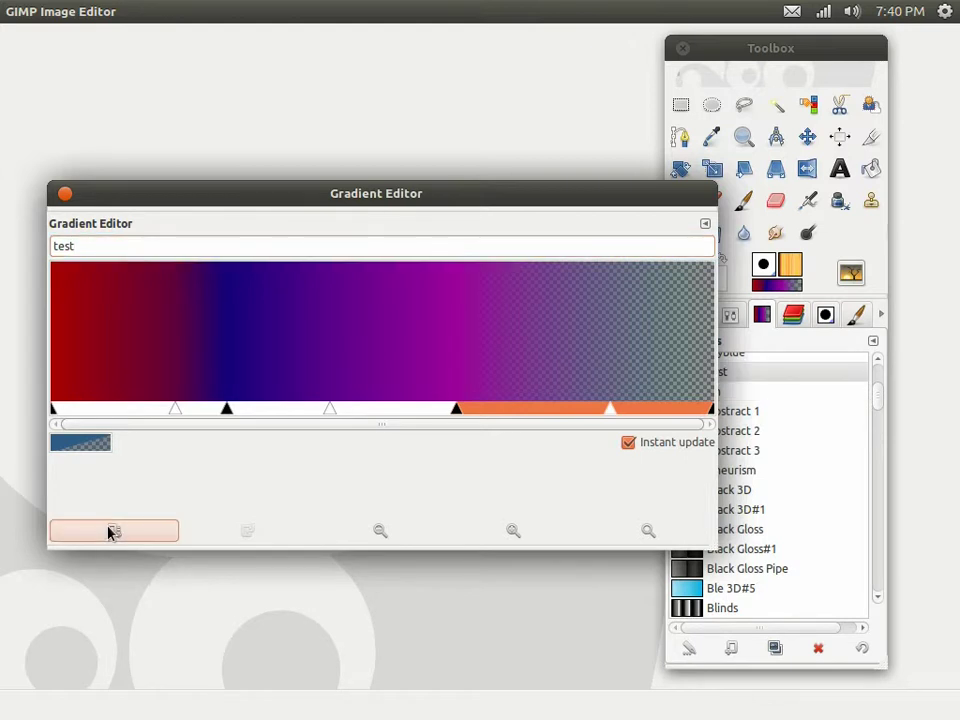
click(64, 193)
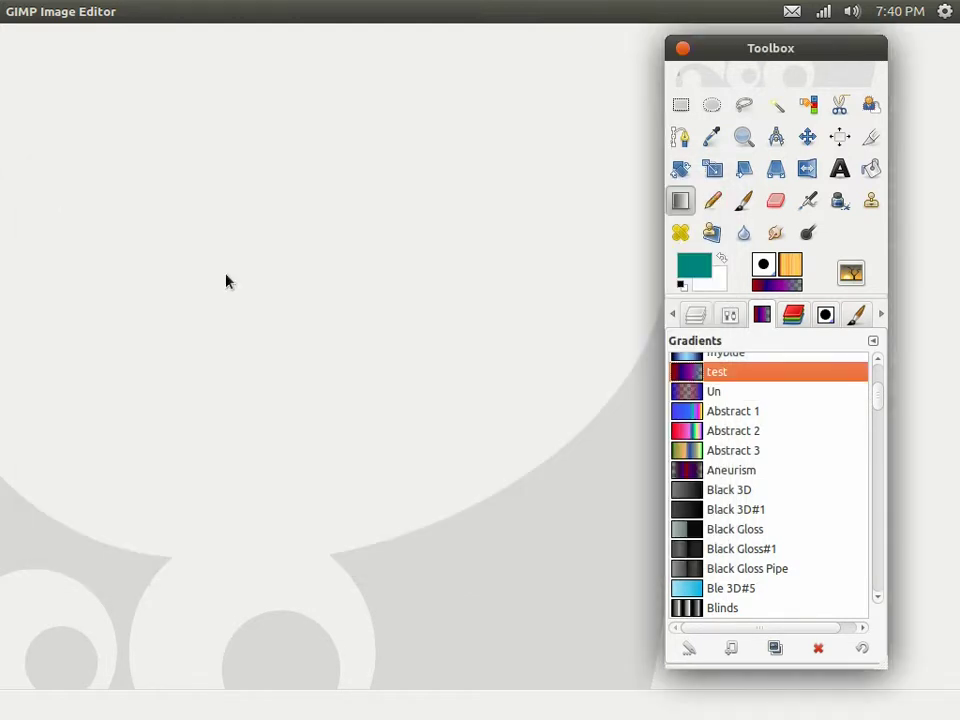
Create a new 3840 × 2400 pixel image
click(480, 397)
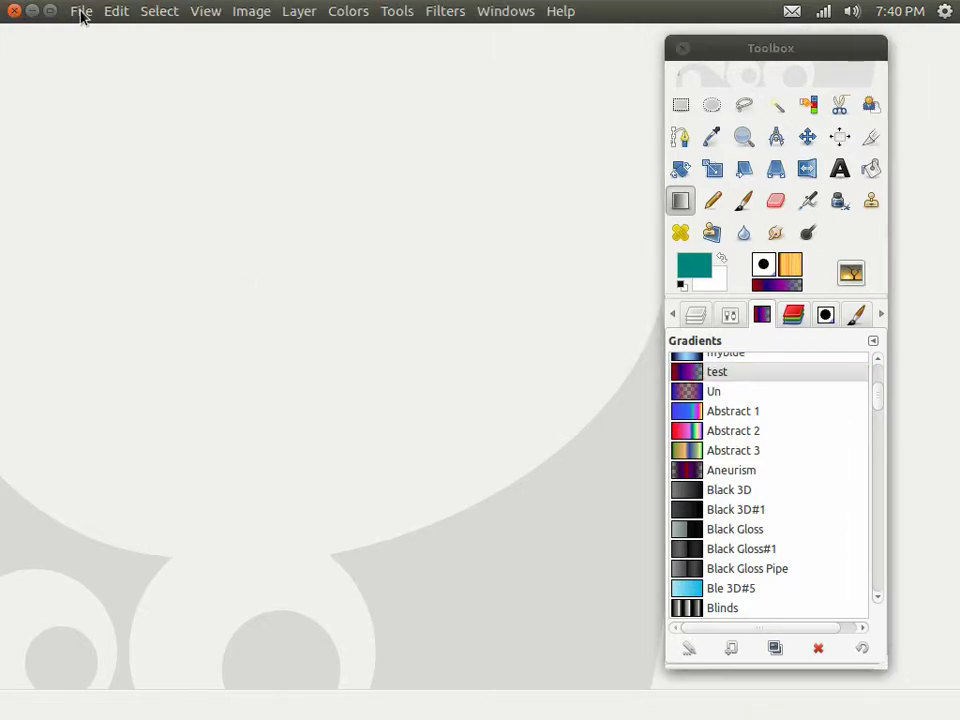
click(81, 12)
click(96, 35)
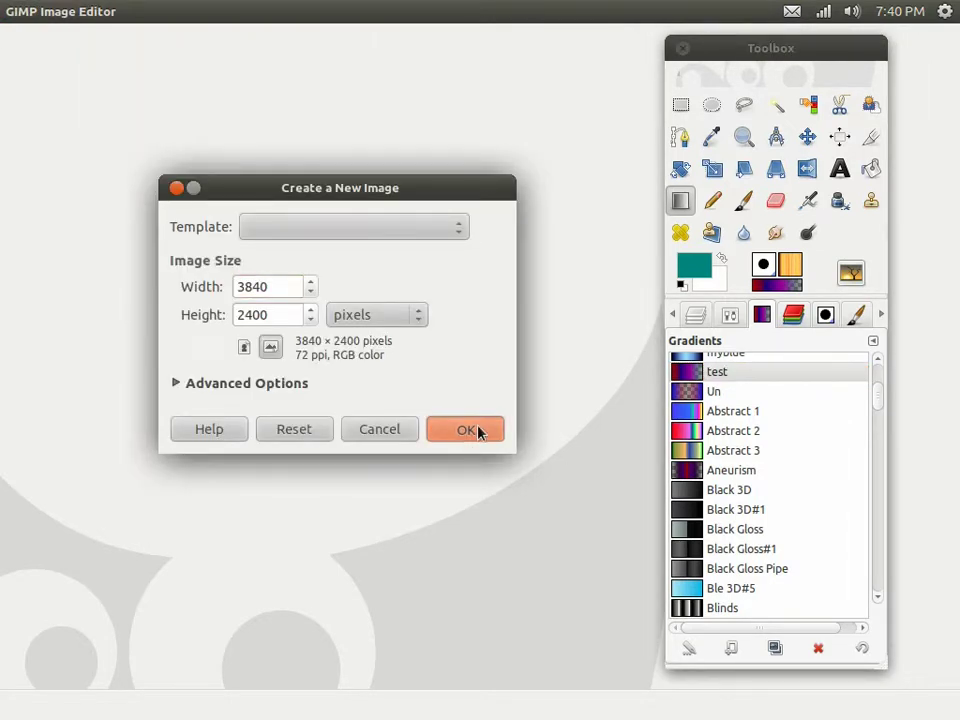
click(478, 431)
Fill the blank image with the test gradient, drawn steeply from below its lower-left part to above its top edge, and inspect the whole result
drag(531, 364, 366, 391)
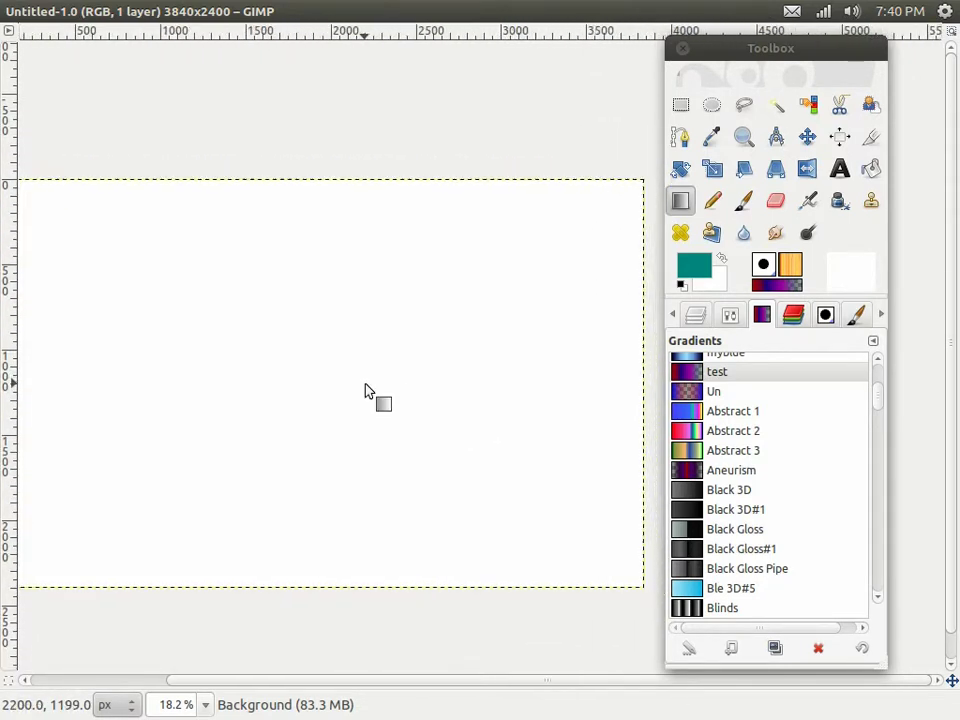
drag(155, 612, 322, 114)
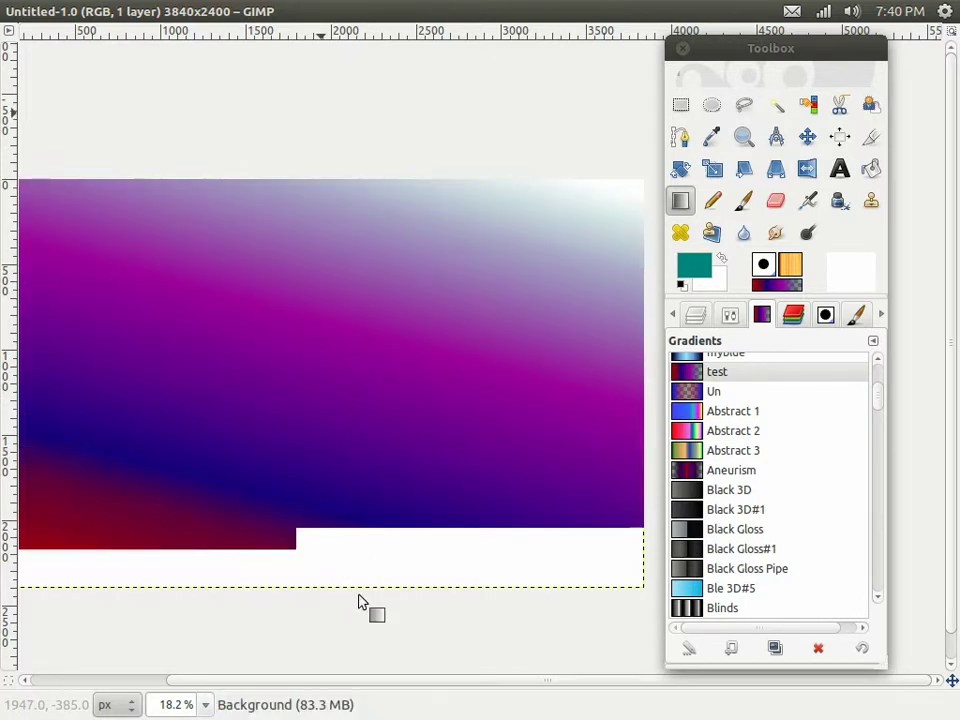
key(minus)
key(minus)
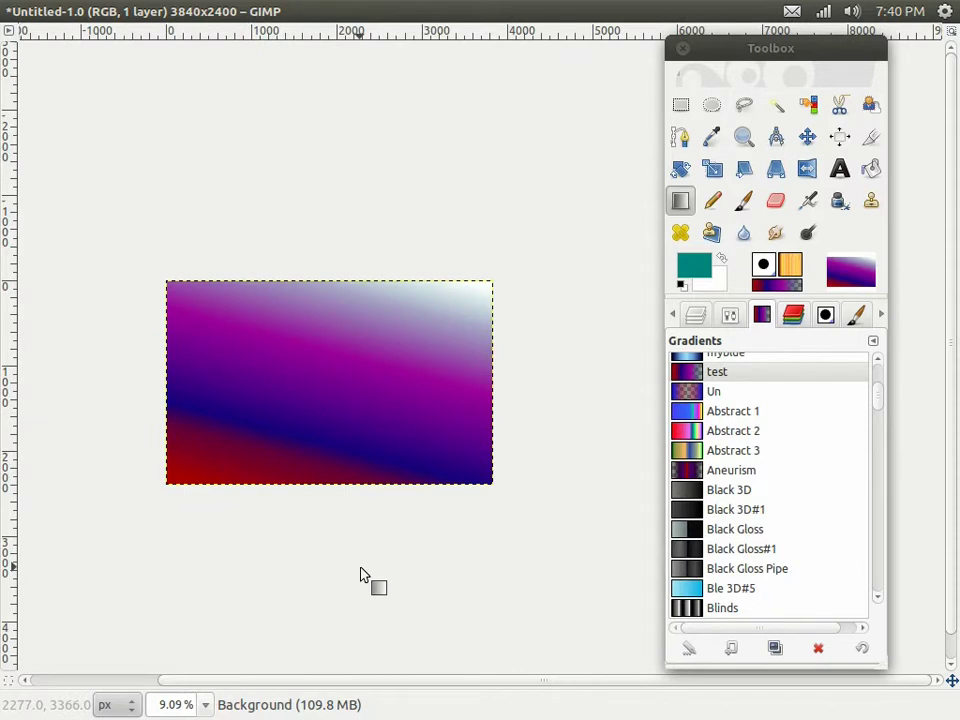
key(plus)
key(plus)
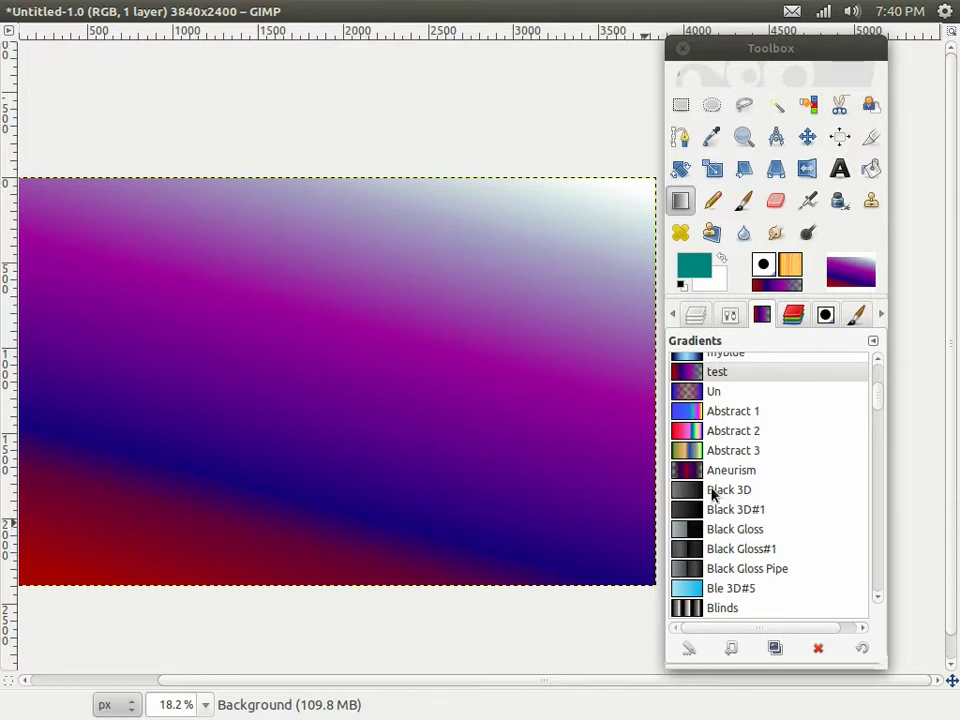
Try a second test gradient diagonally from beyond the image's upper-right corner to beyond its lower-left corner, and undo it
drag(495, 509, 424, 555)
drag(355, 387, 407, 306)
drag(595, 107, 52, 628)
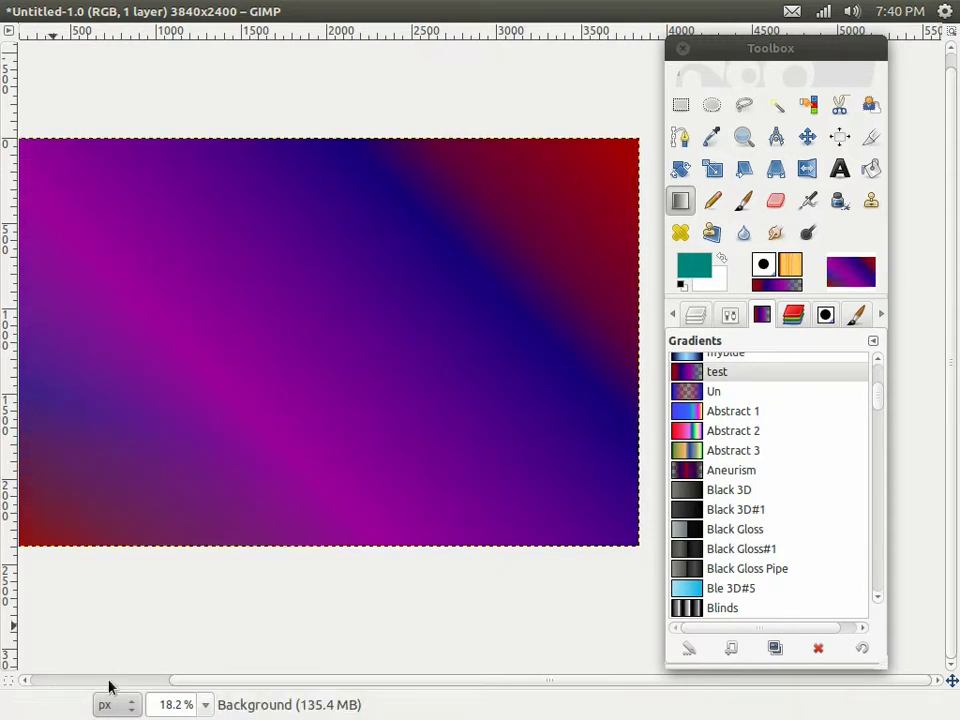
key(ctrl+z)
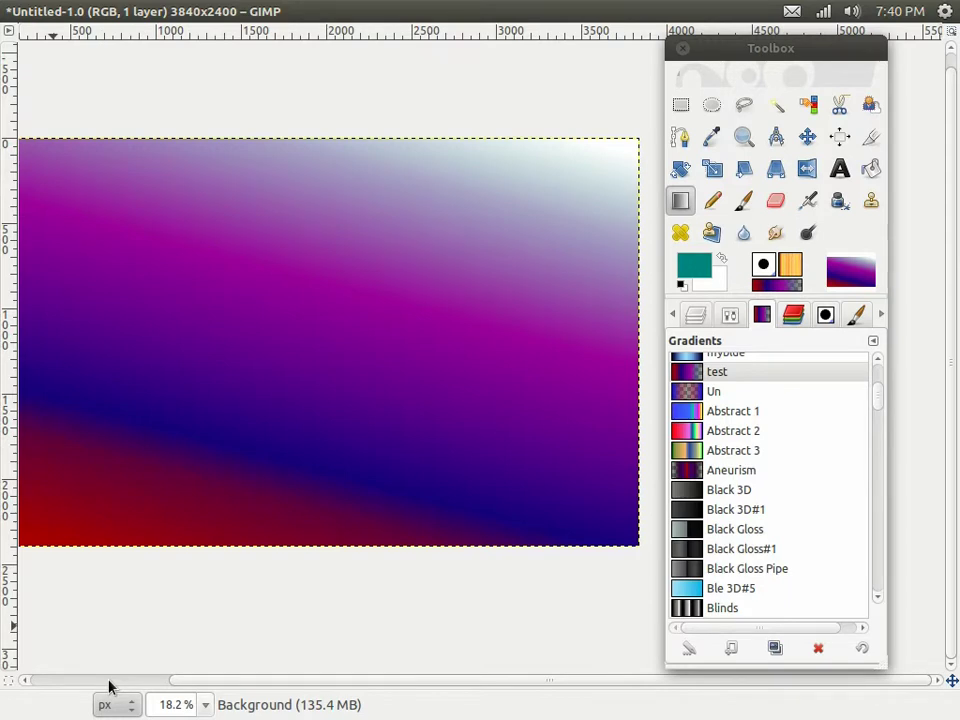
Restore the maximized image window to a floating one and switch to the Terminal on the first workspace
double_click(652, 14)
mouse_move(615, 35)
mouse_down()
mouse_move(615, 71)
mouse_move(615, 58)
mouse_up()
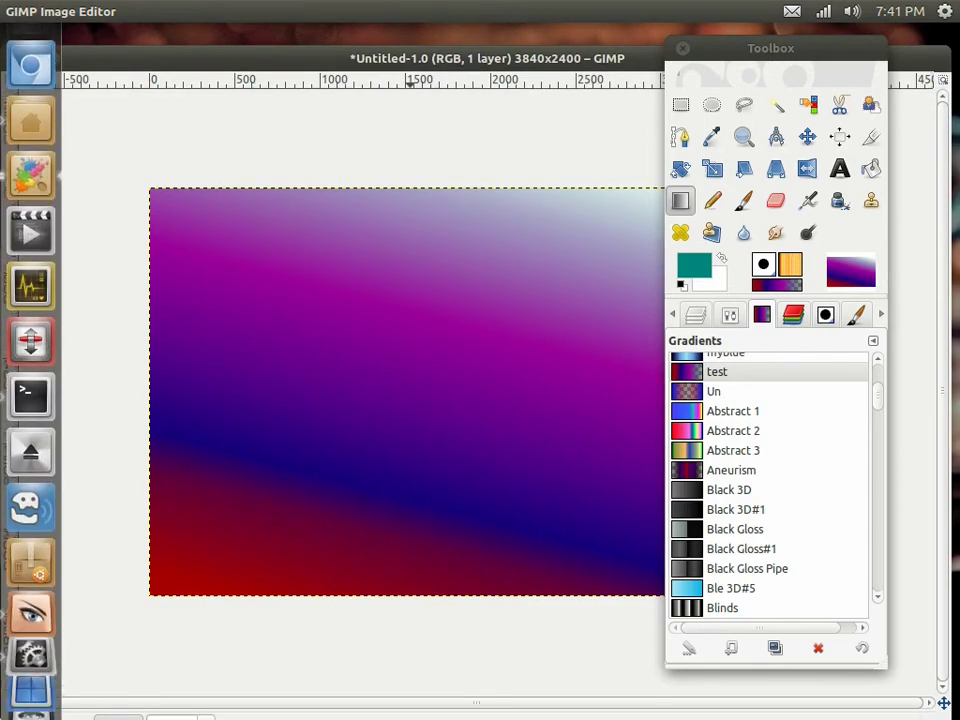
click(12, 668)
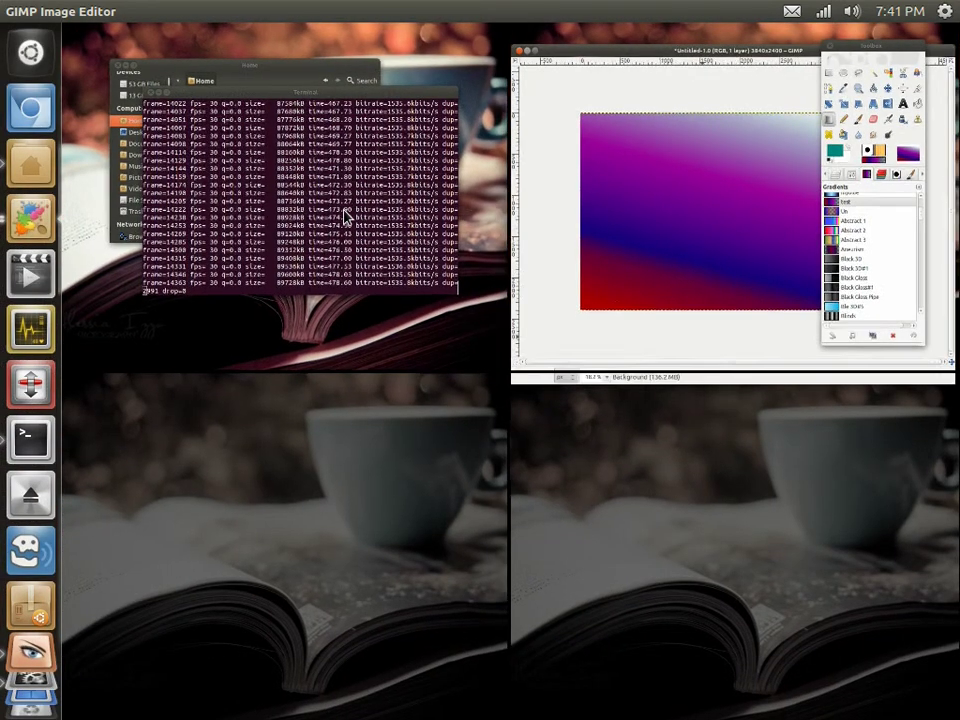
click(347, 214)
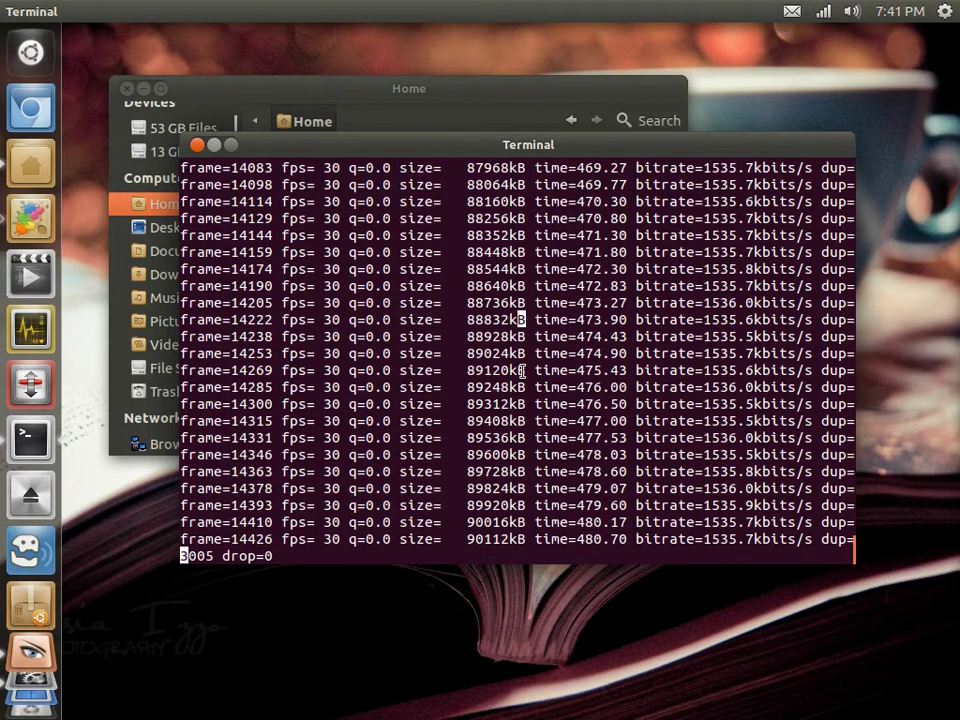